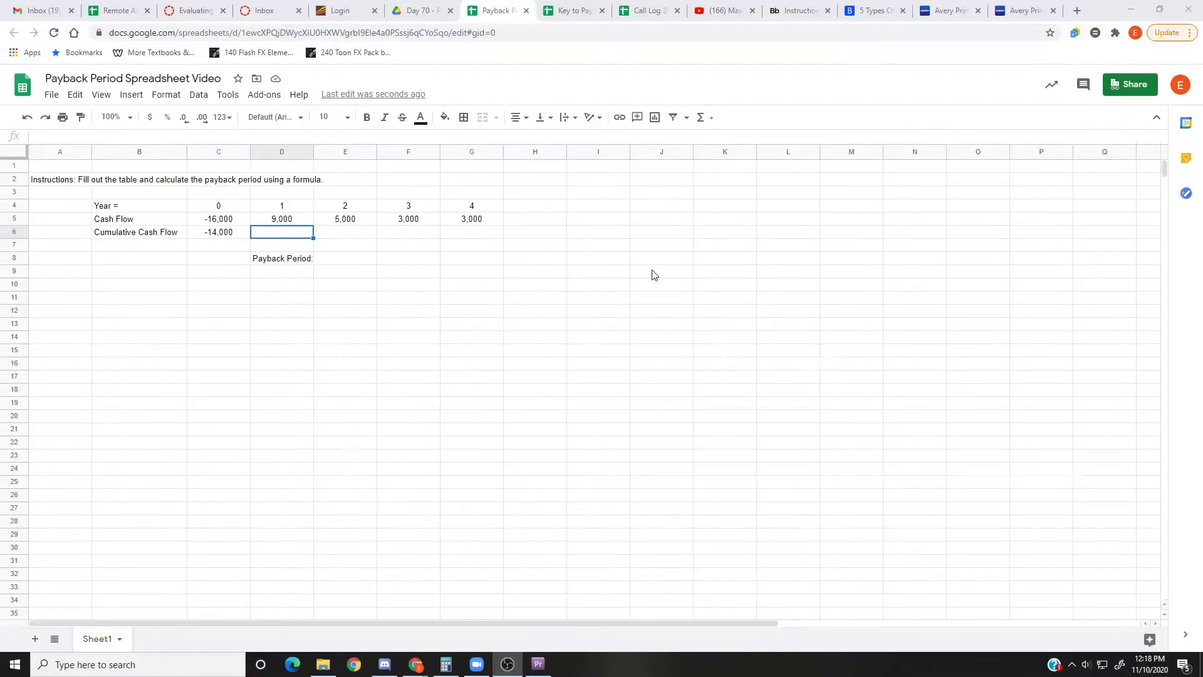
Step: Set the sheet zoom level to 200%
click(128, 119)
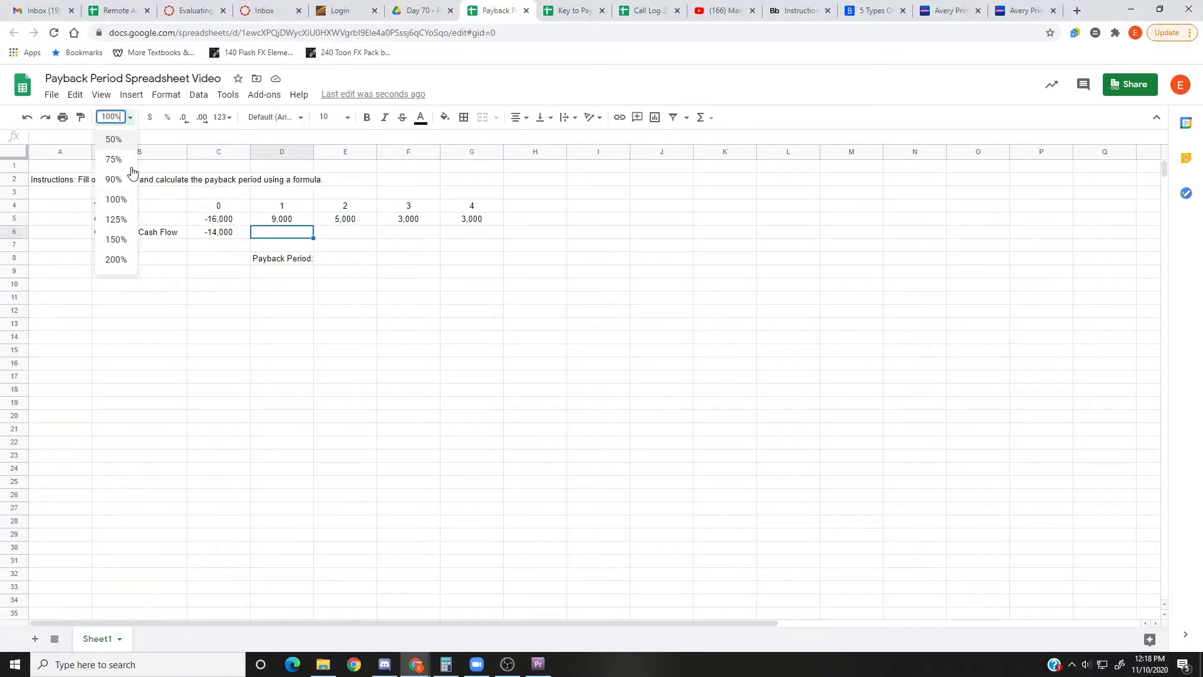
click(116, 259)
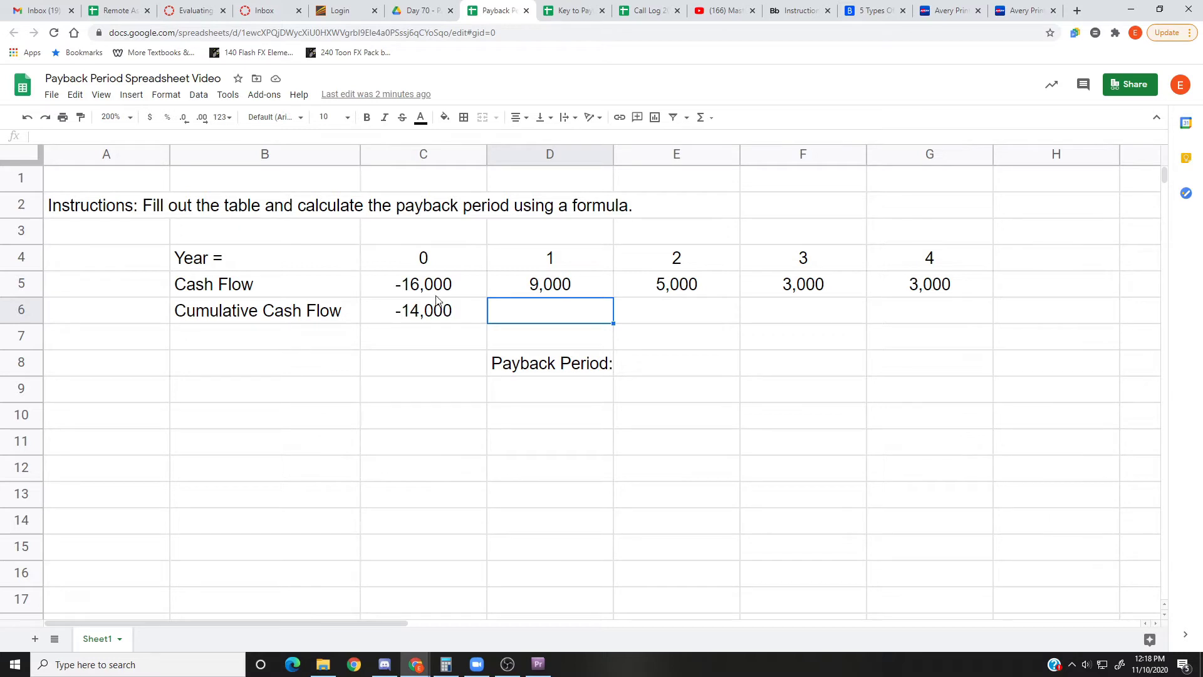
Step: Enter -16,000 as the year 0 cumulative cash flow in C6
click(421, 310)
text(-)
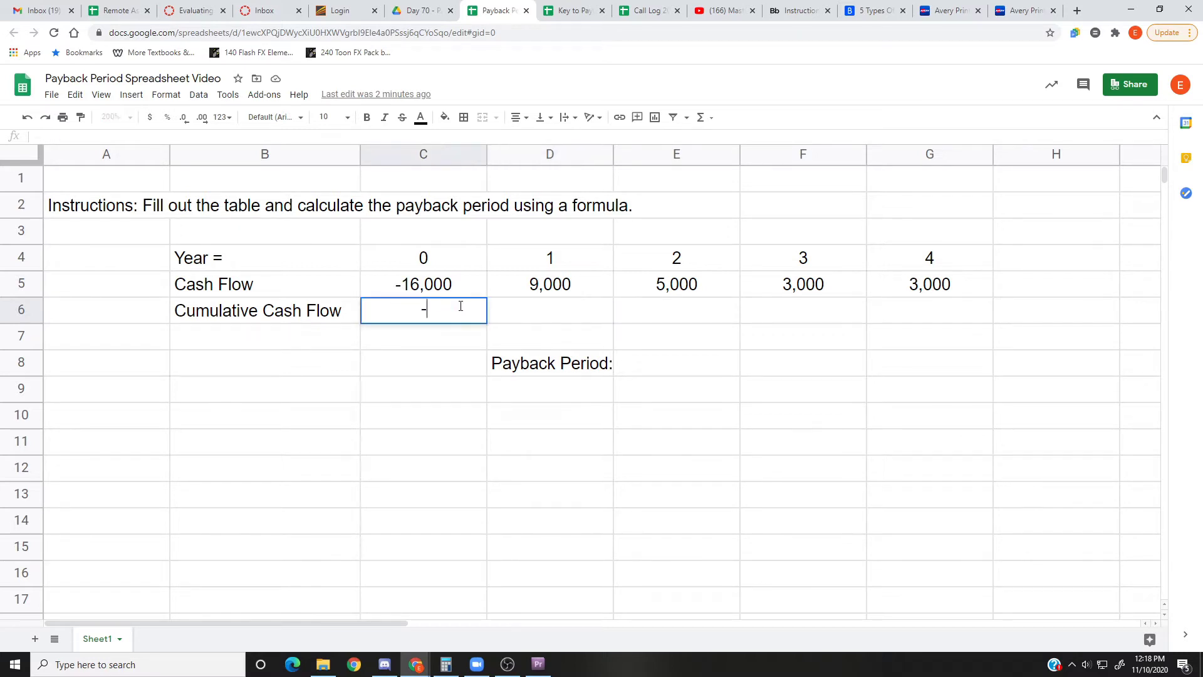
text(16,000)
key(Return)
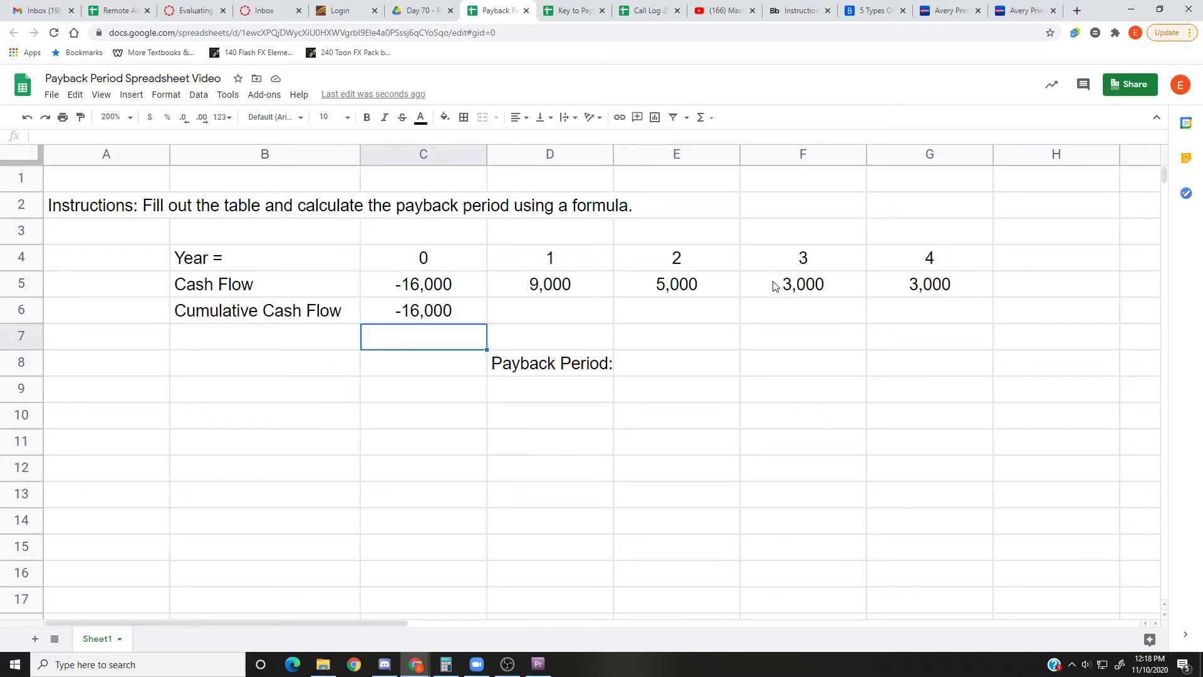
Step: Review the year 1 and year 2 cash flows in D5 and E5
click(591, 290)
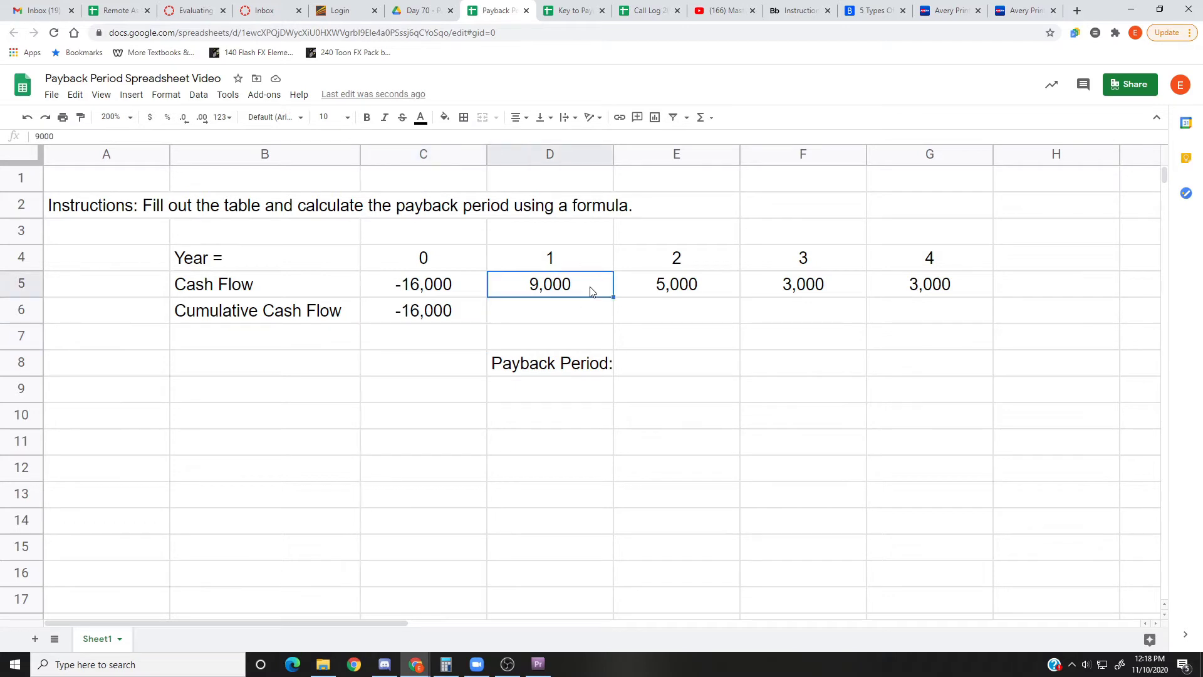
click(724, 293)
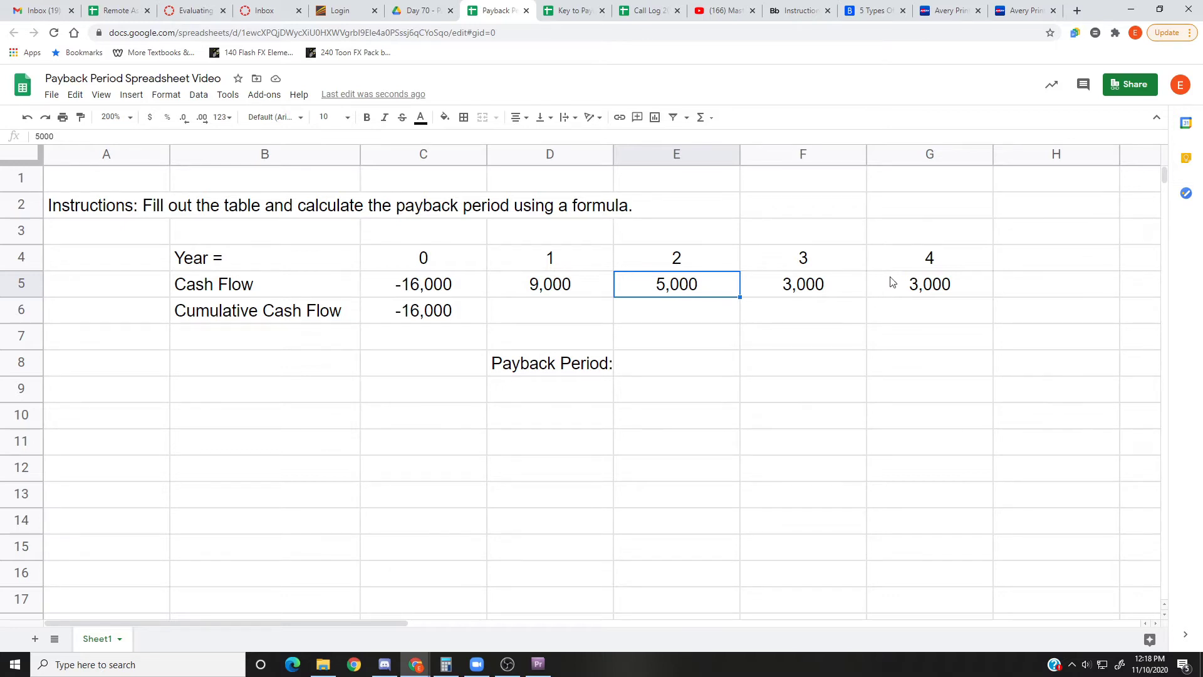
click(589, 289)
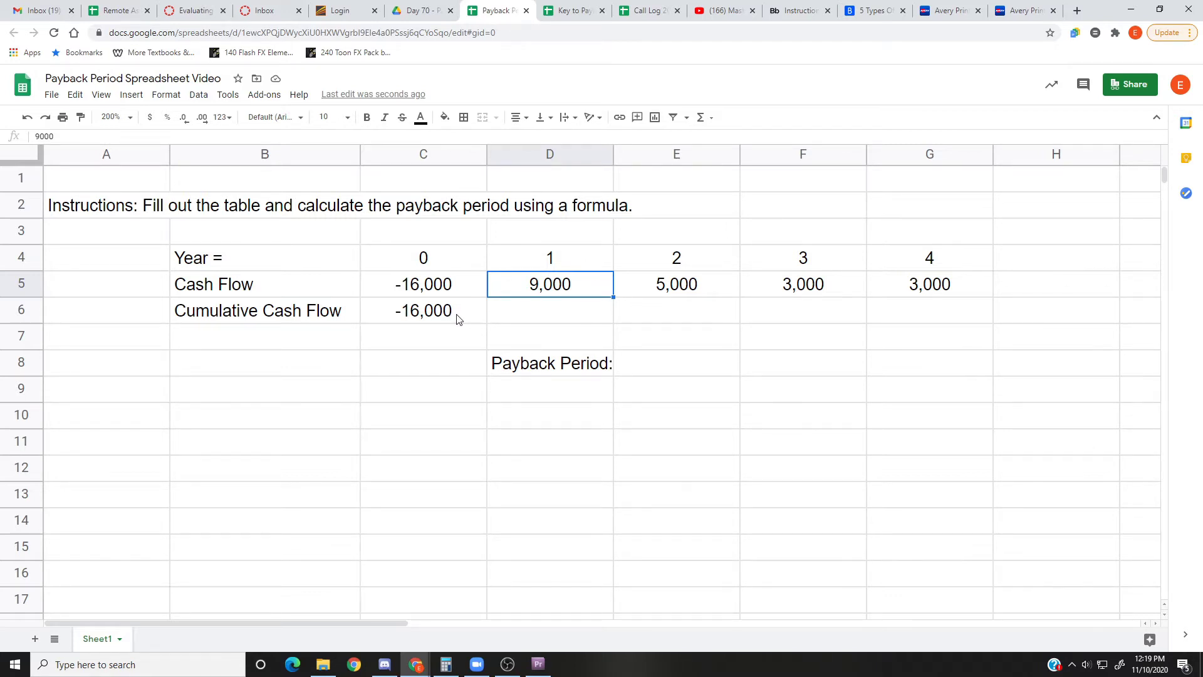
click(543, 309)
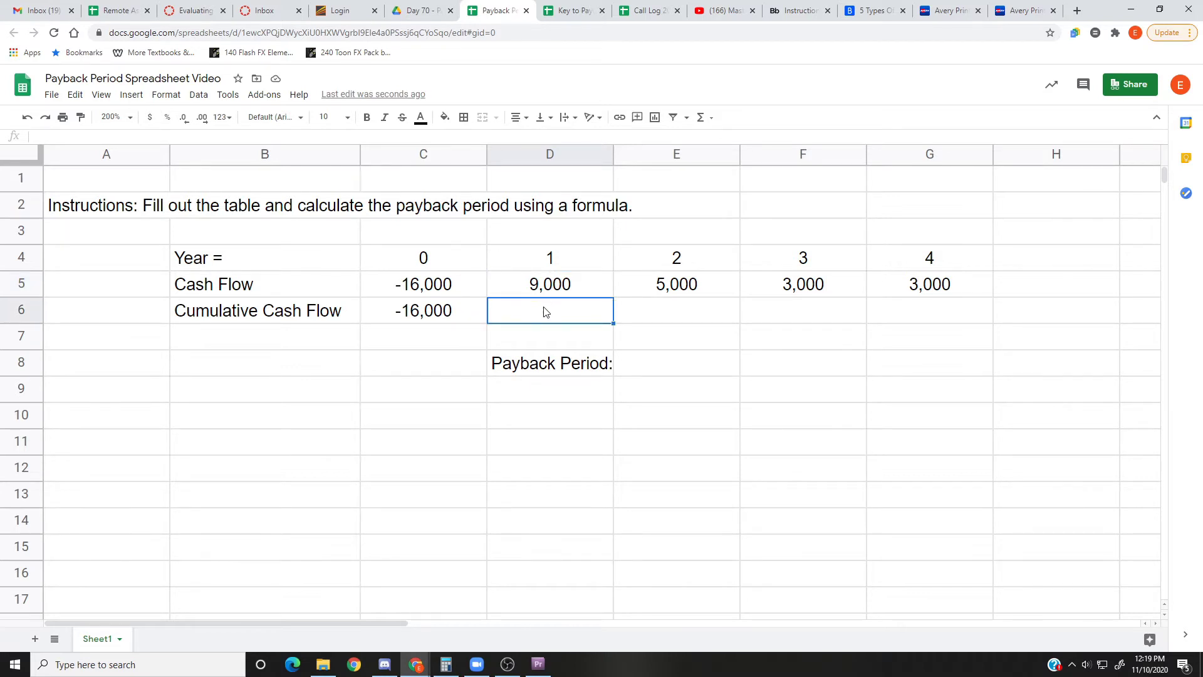
Step: Enter =C6+D5 in D6 and =D6+E5 in E6, giving -7,000 and -2,000
double_click(546, 311)
text(=)
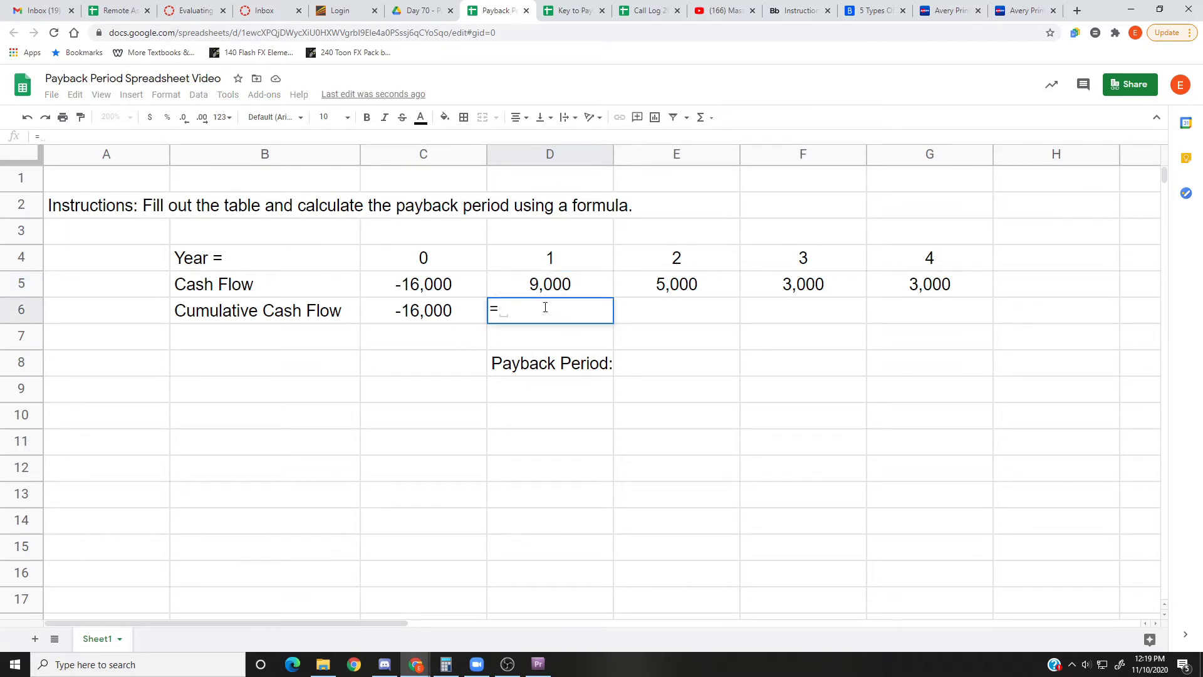
click(426, 314)
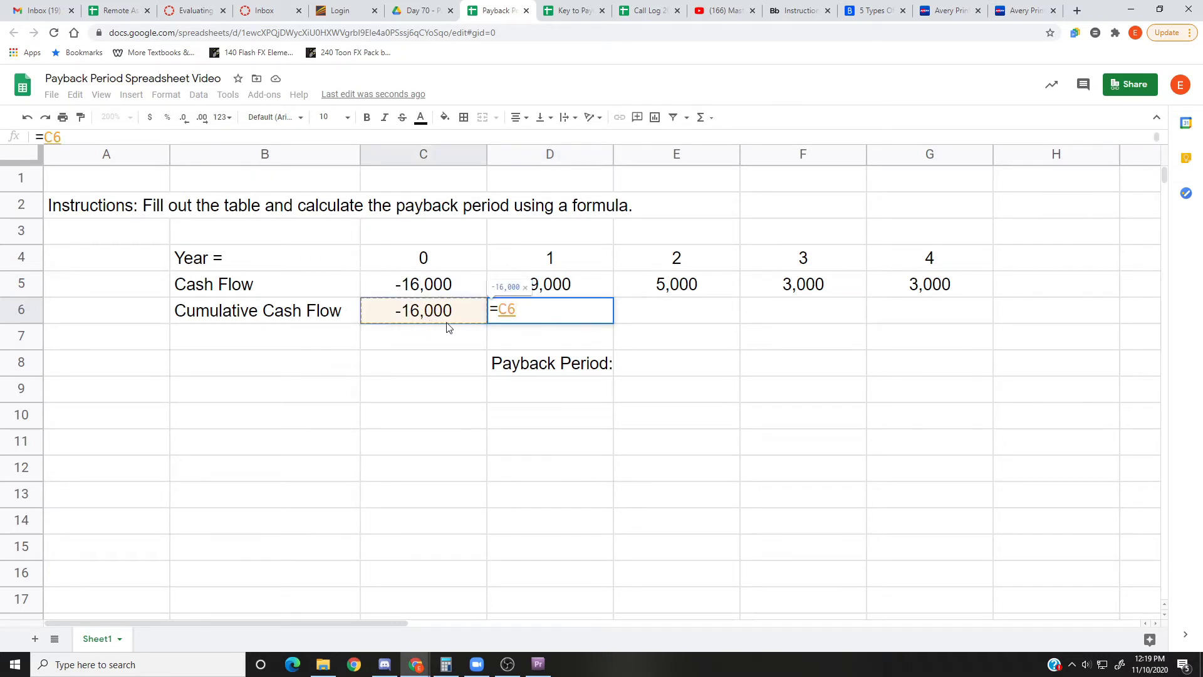
text(+)
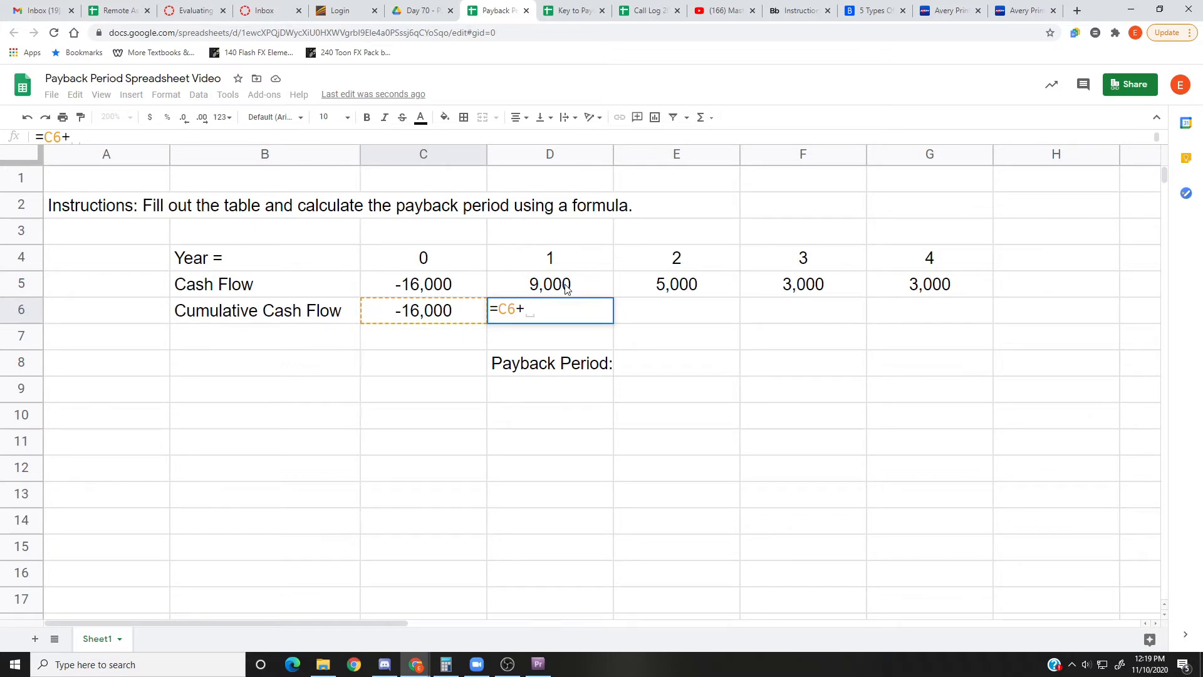
click(566, 287)
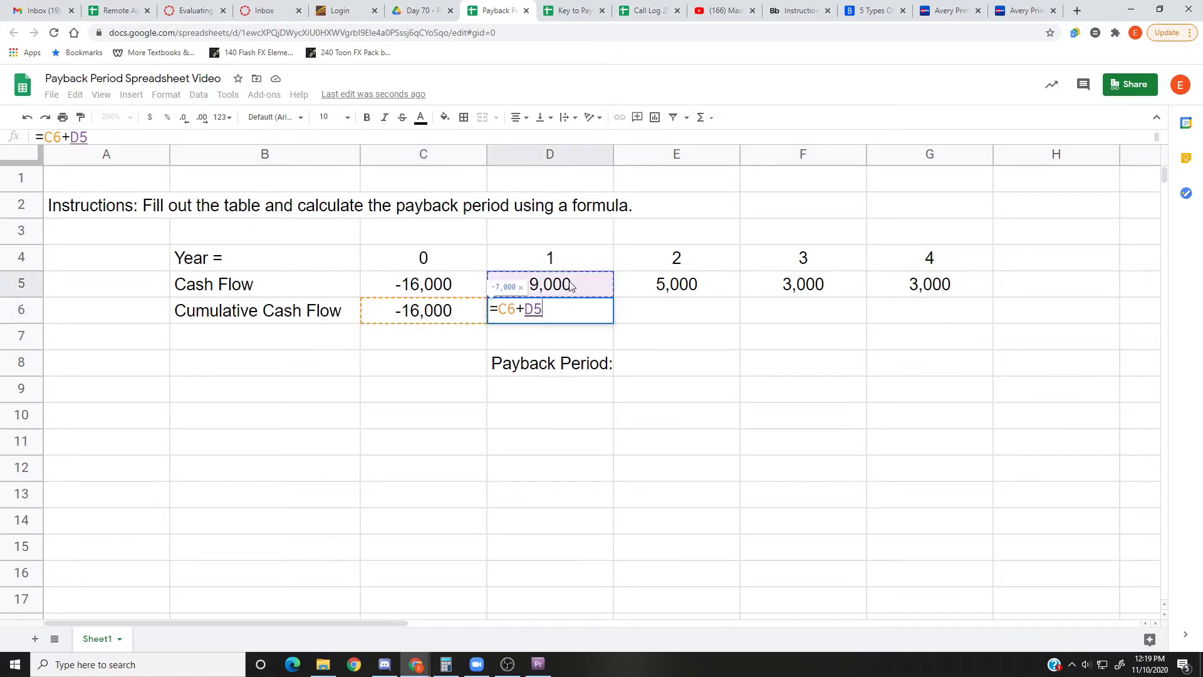
key(Return)
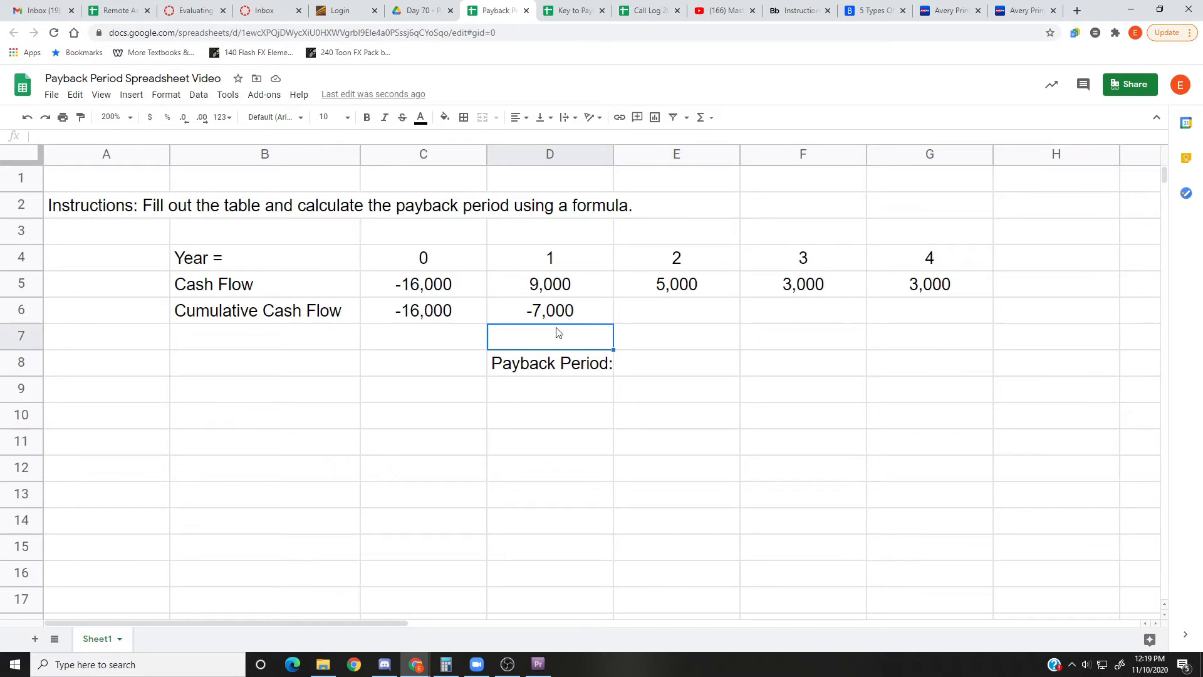
click(674, 319)
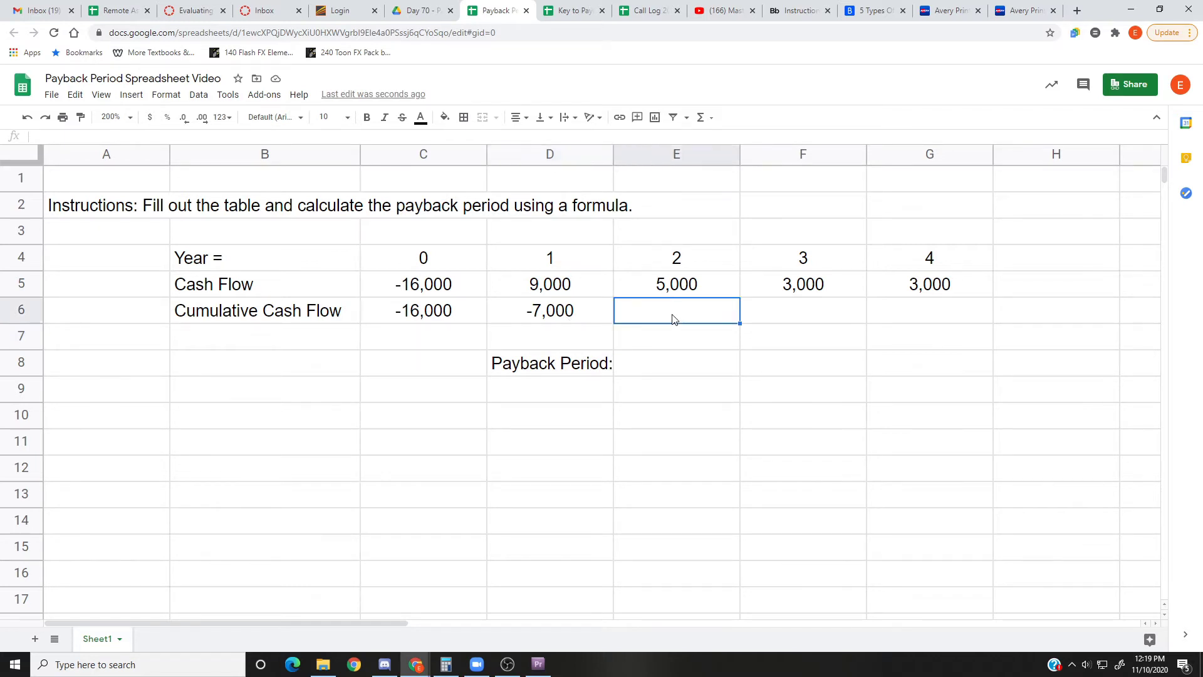
text(=)
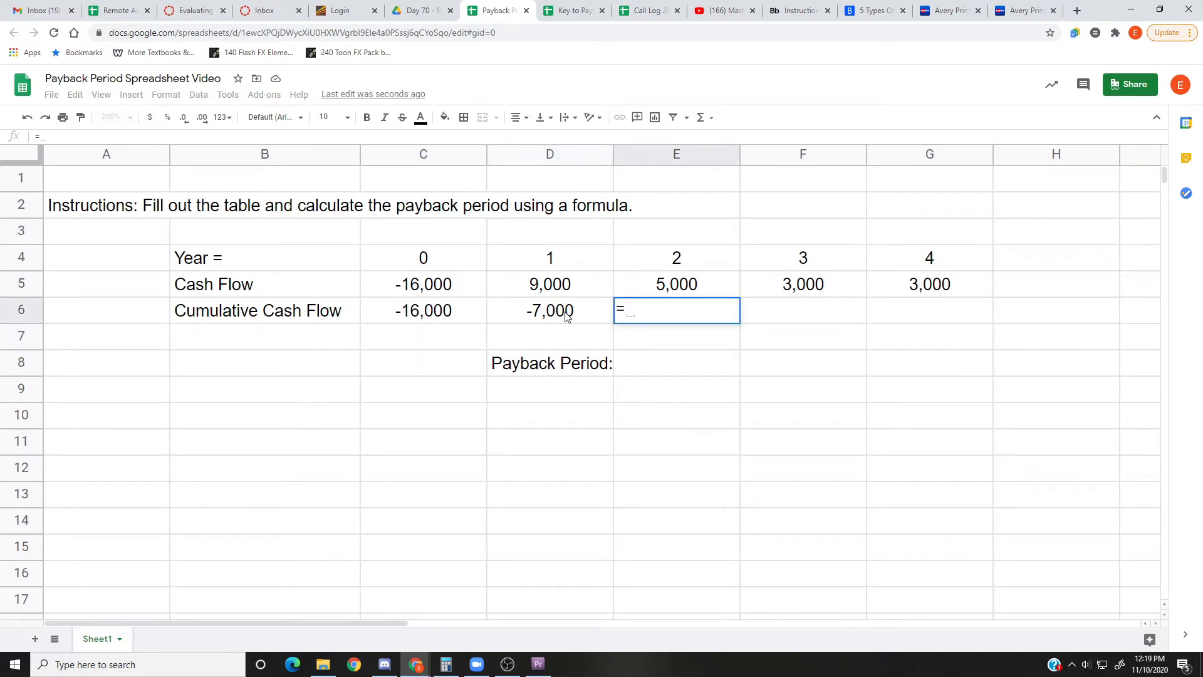
click(566, 314)
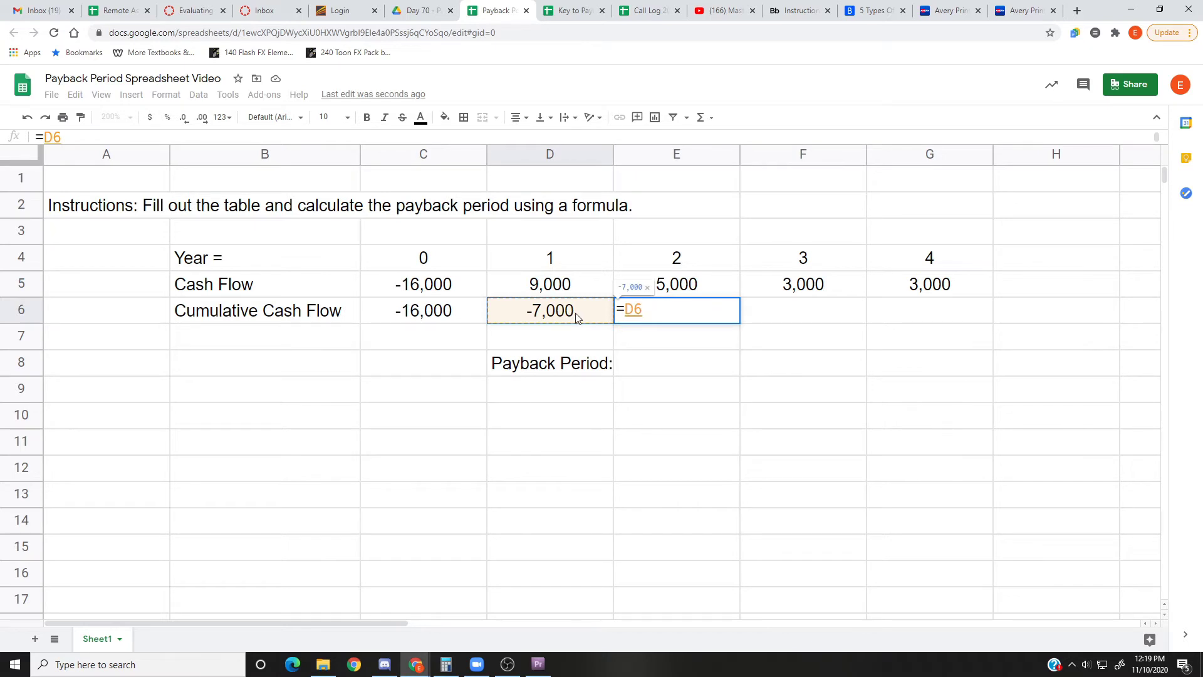
text(+)
click(682, 289)
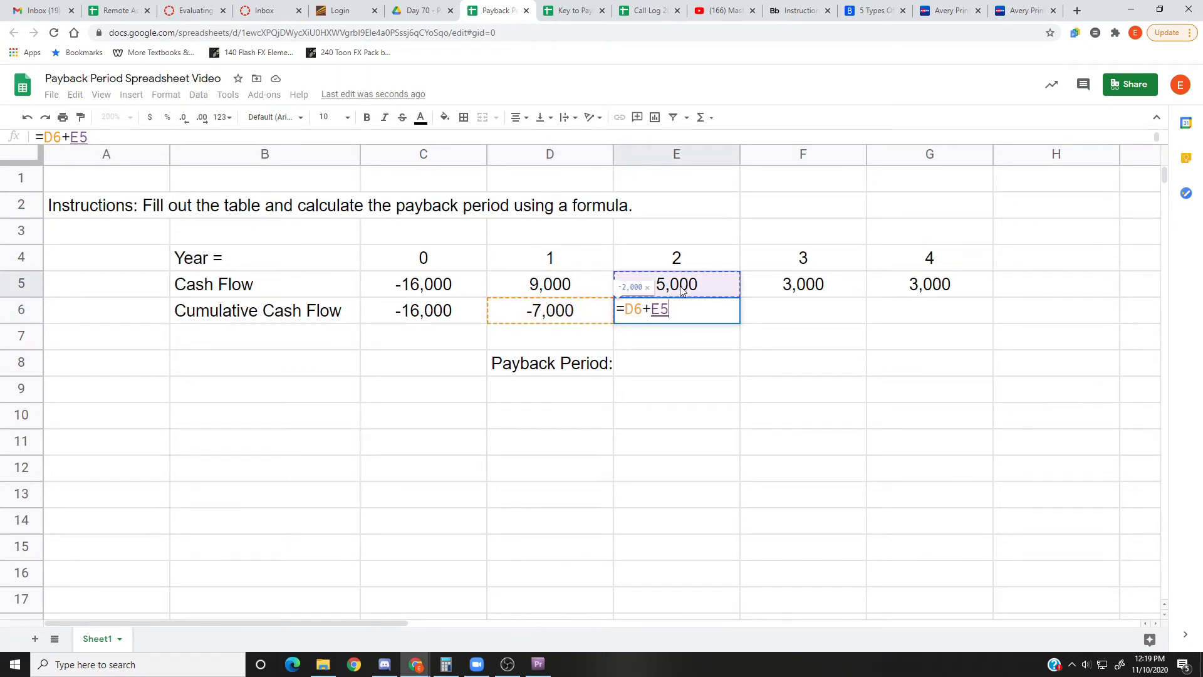
key(Return)
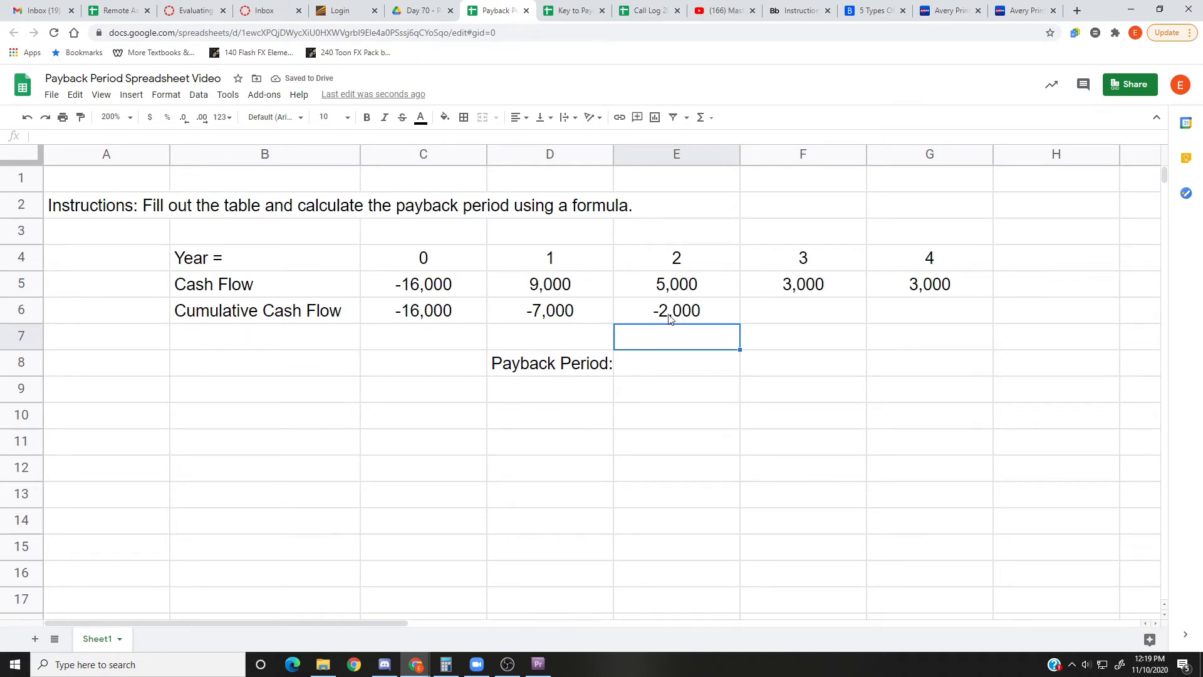
Step: Enter =E6+F5 in F6 and =F6+G5 in G6, giving 1,000 and 4,000
click(802, 321)
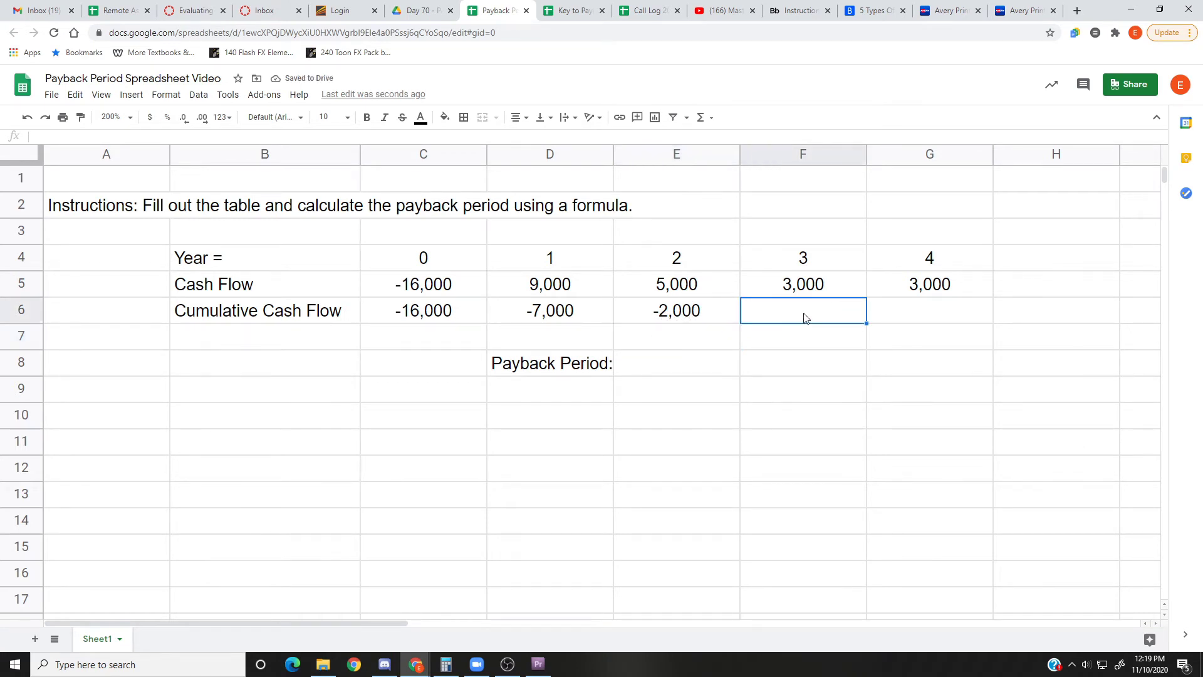
text(=)
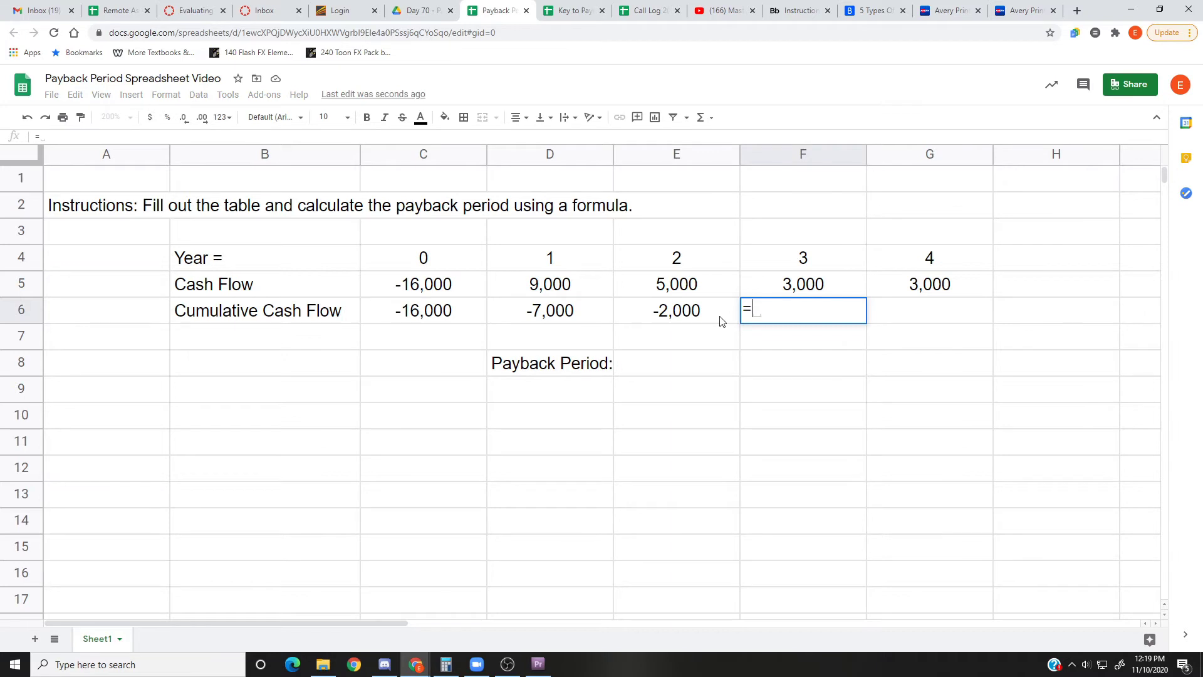
click(680, 317)
text(+)
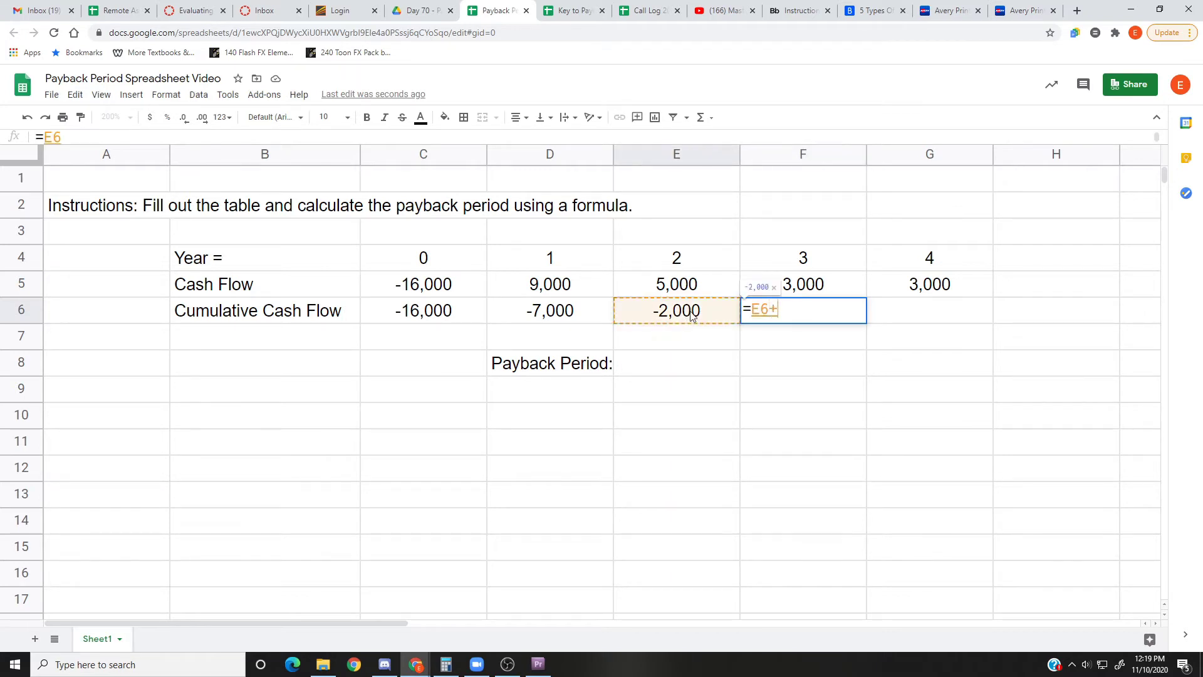
click(799, 288)
key(Return)
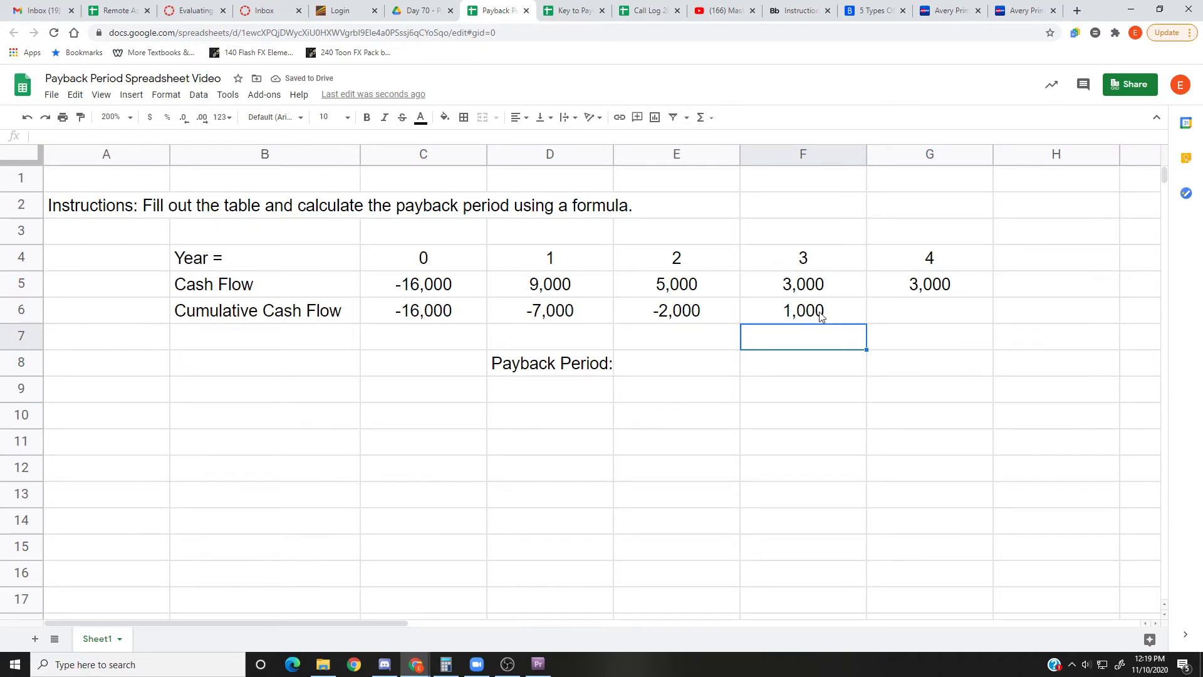
click(908, 311)
text(=)
click(823, 313)
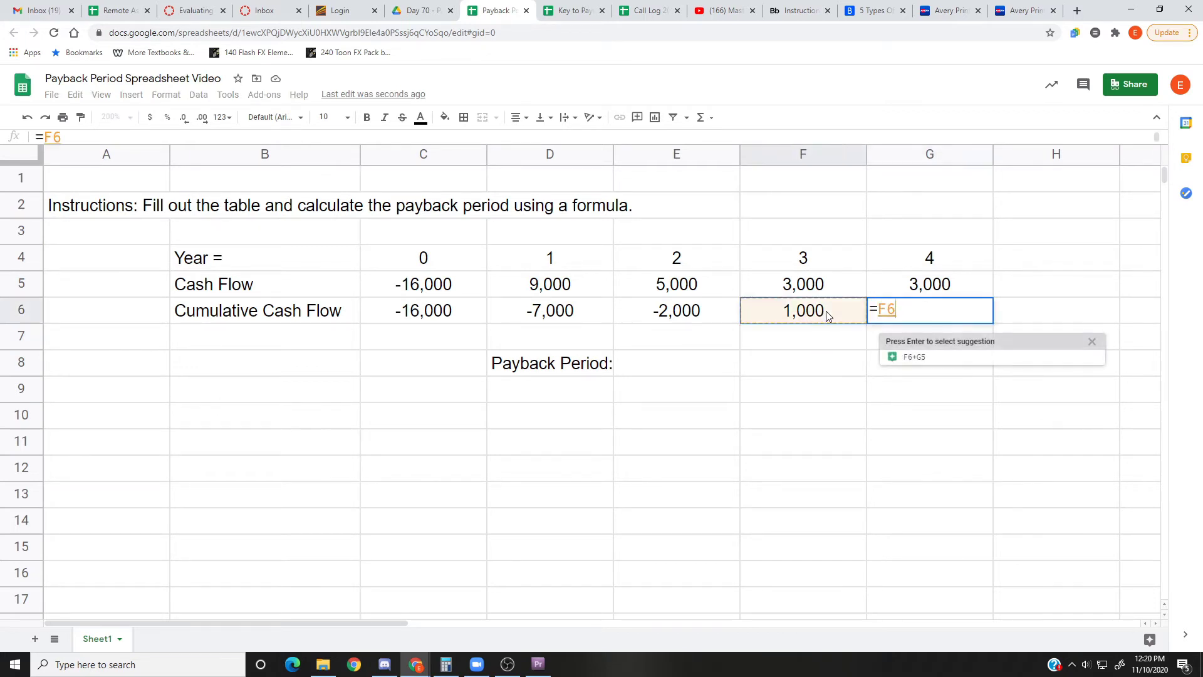
text(+)
click(950, 286)
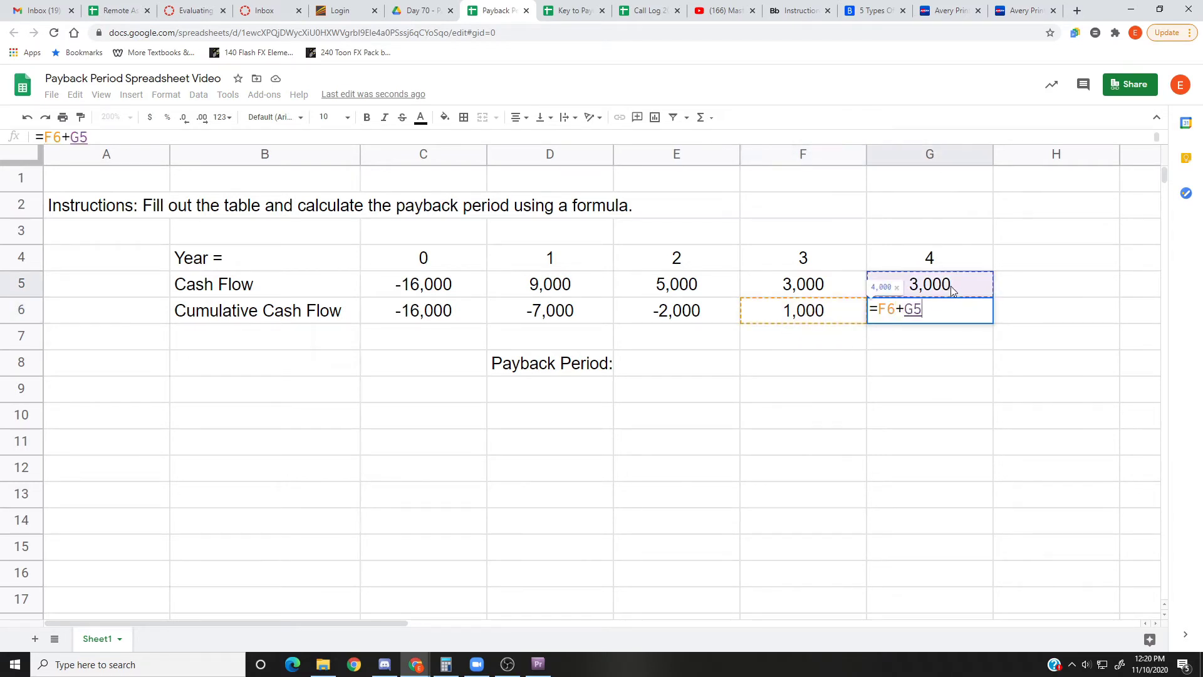
key(Return)
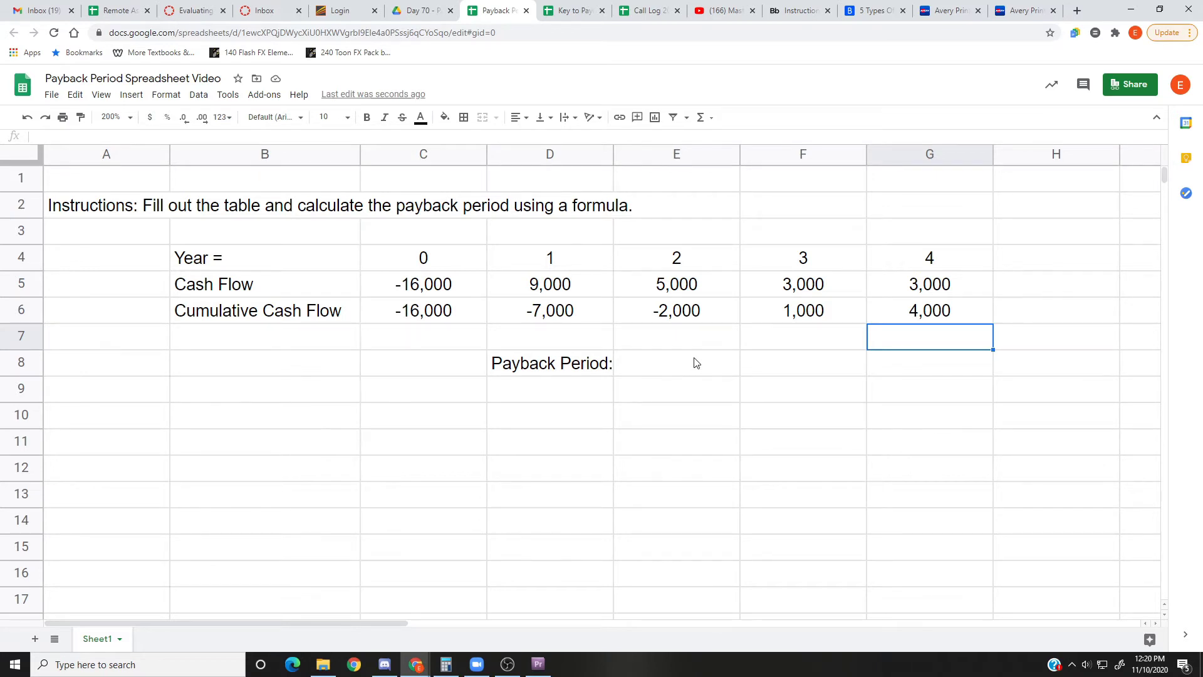
Step: Start =percentrank( in E8 with the cumulative range C6:G6 as its data argument
click(663, 368)
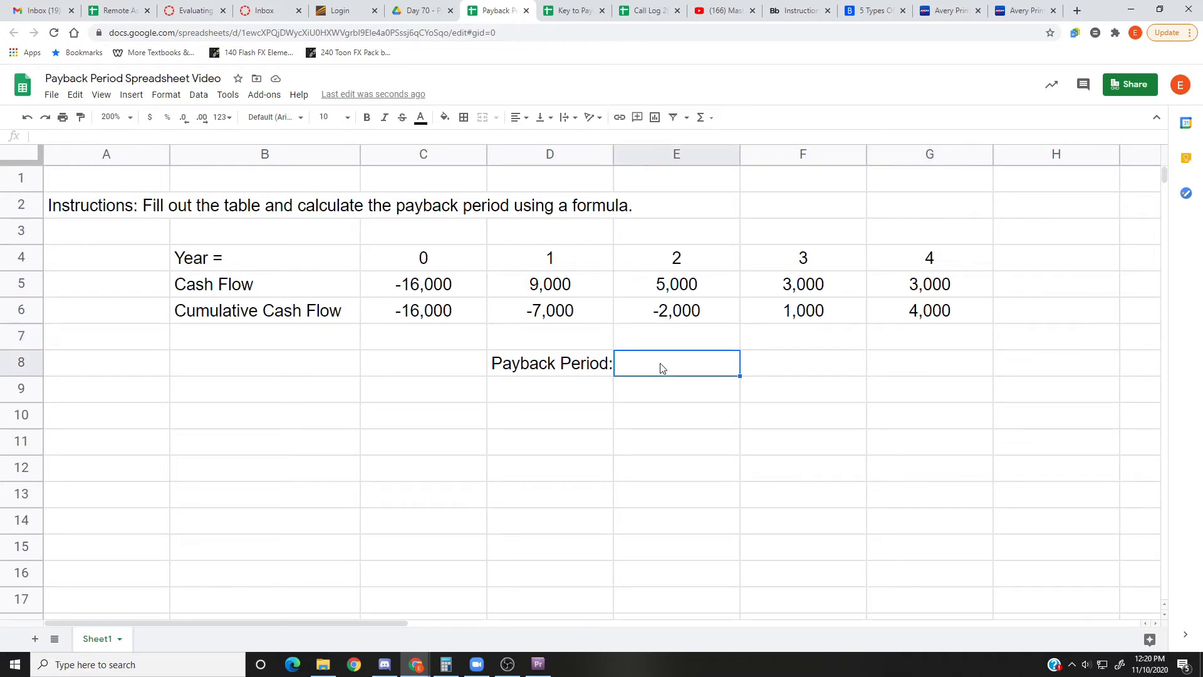
text(=percentrank)
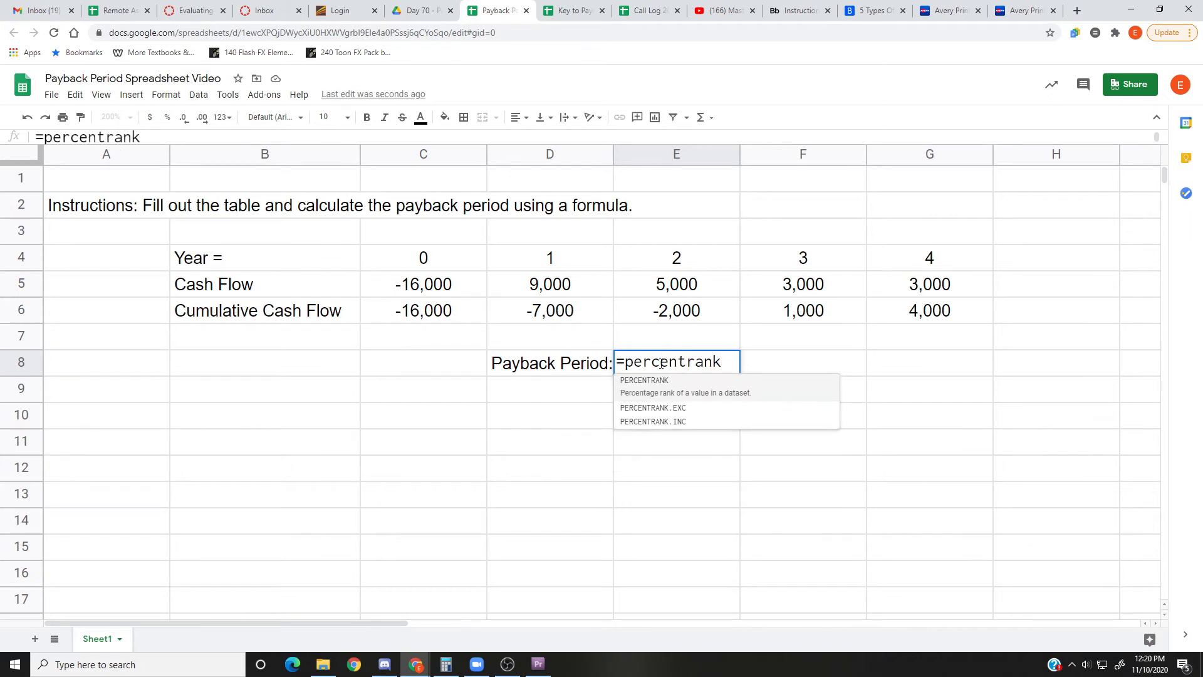
text(()
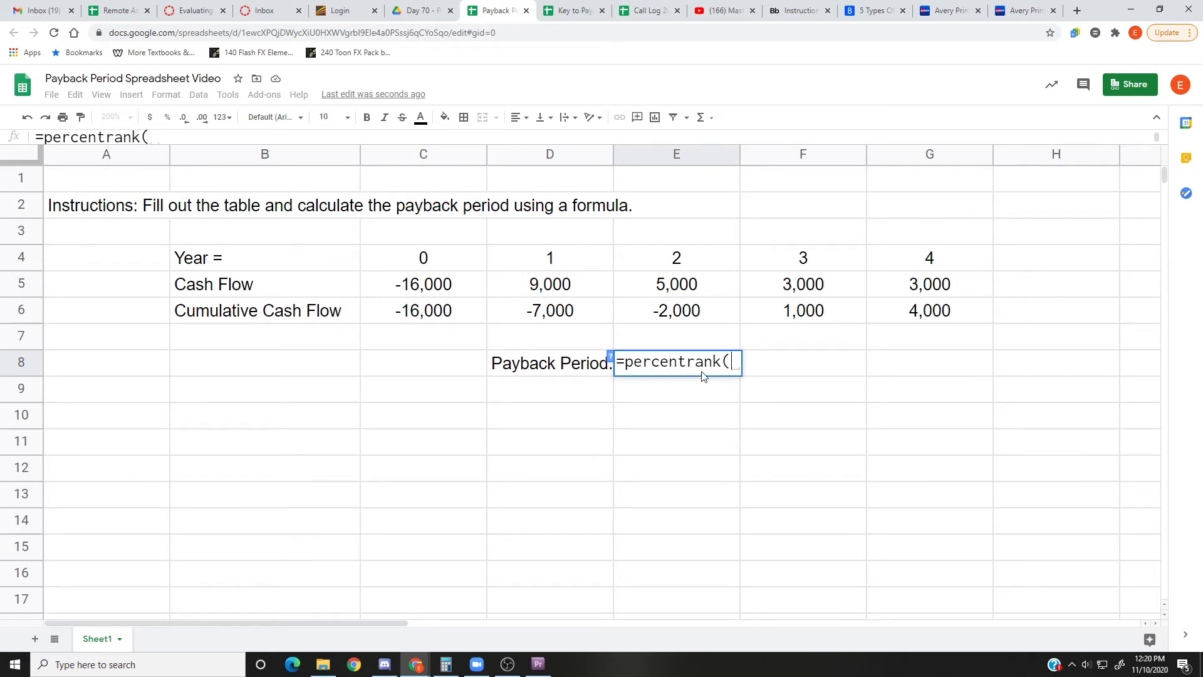
click(611, 359)
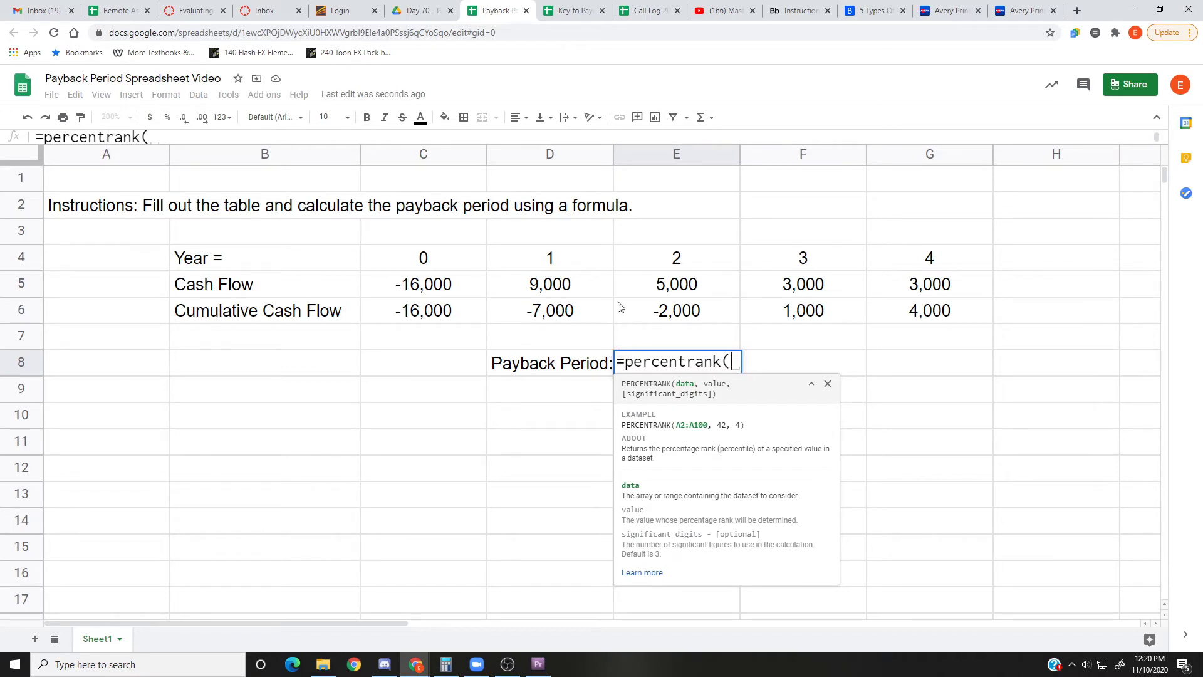
click(425, 316)
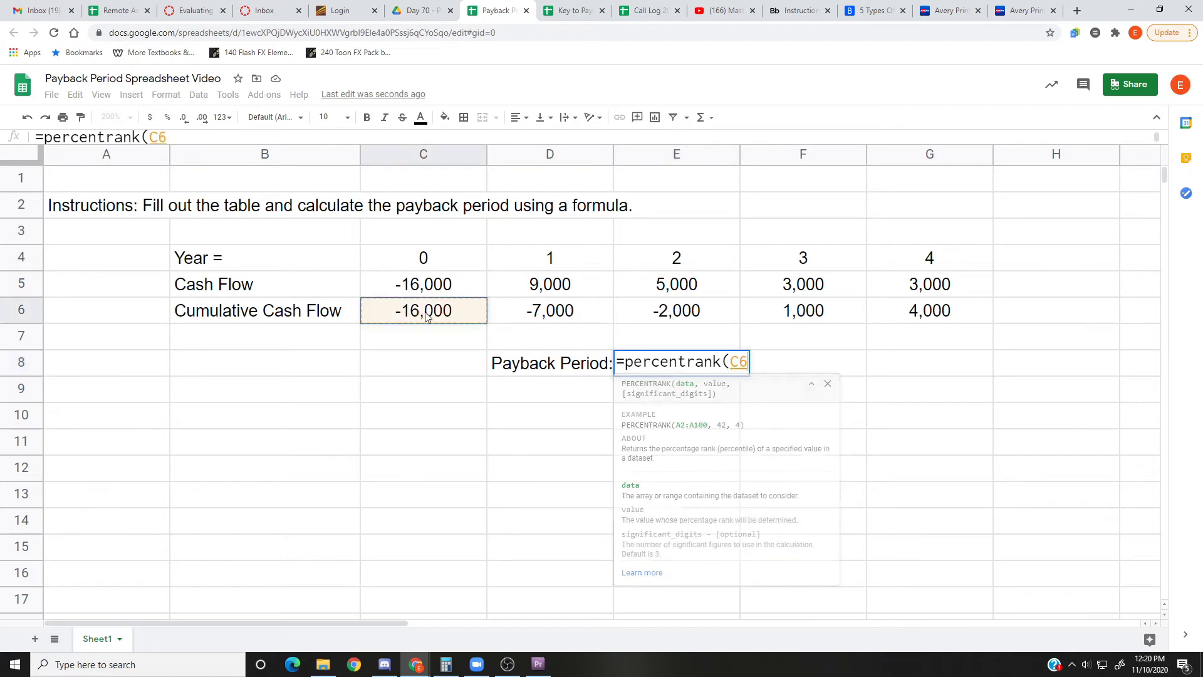
drag(425, 315, 922, 323)
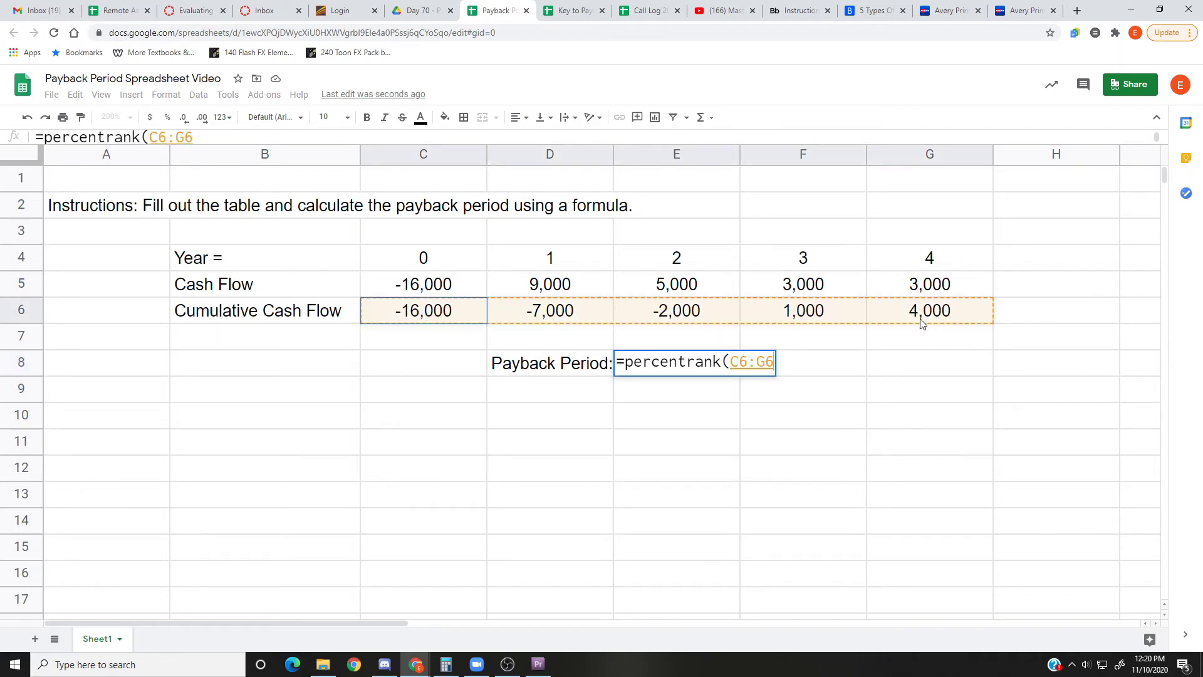
drag(922, 323, 923, 323)
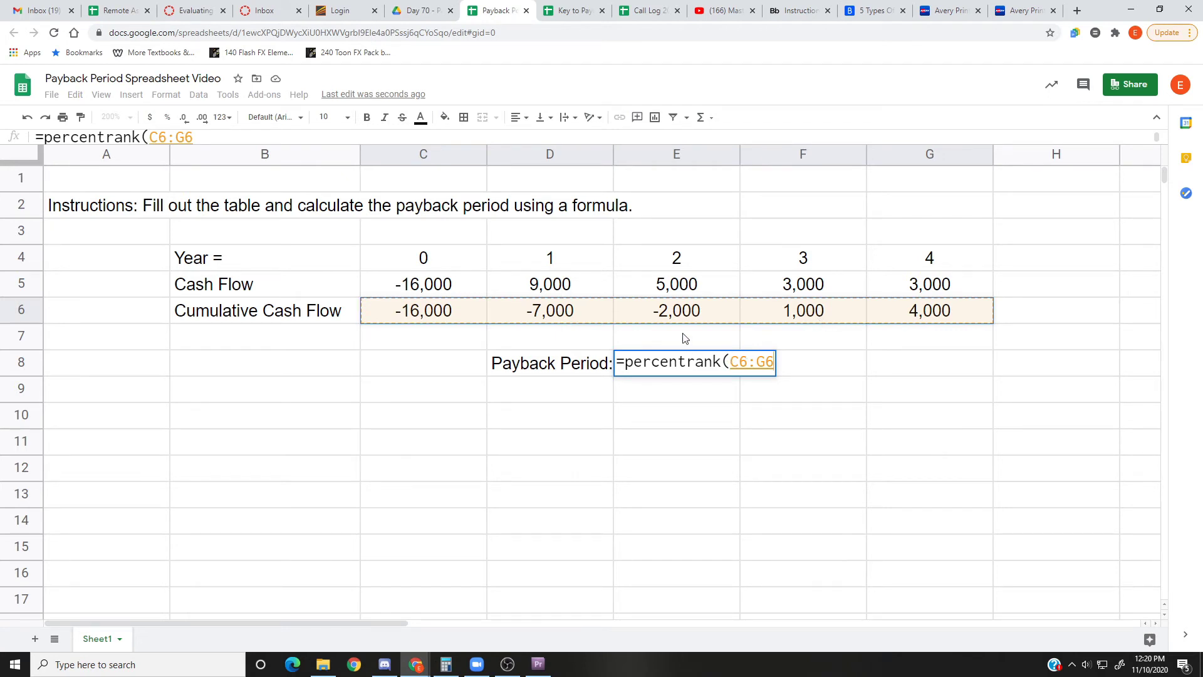
text(,)
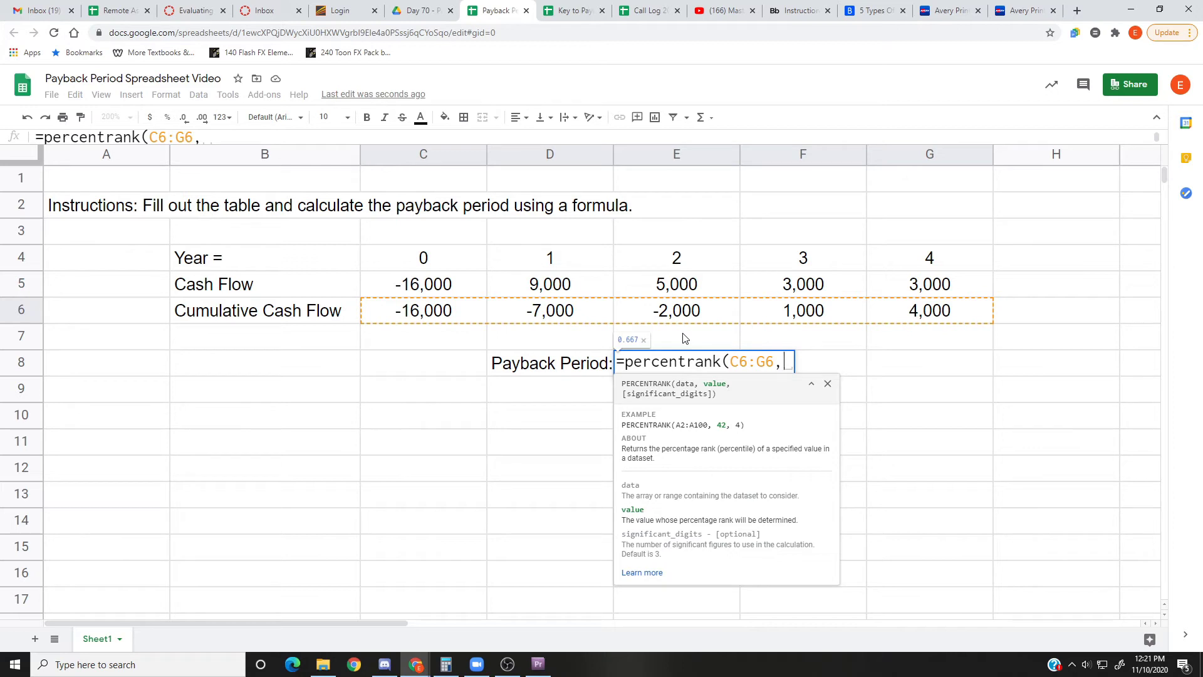
Step: Complete the E8 formula as =percentrank(C6:G6,0,6), returning 0.666667
text(0)
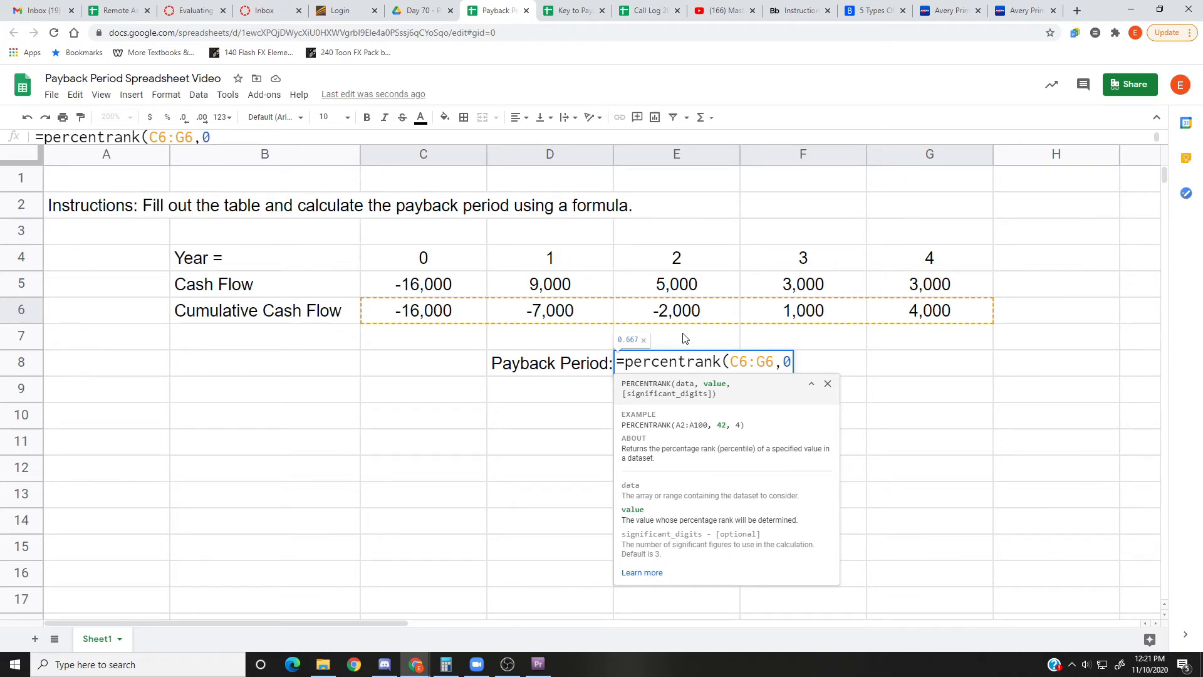
text(,)
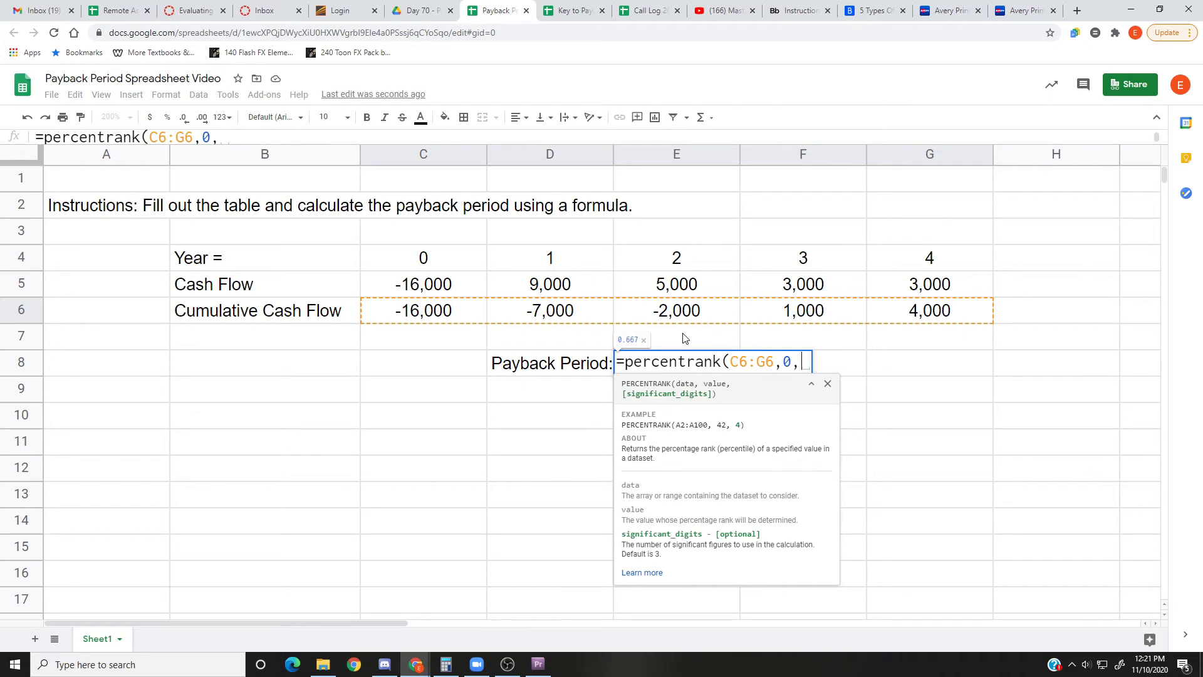
text(6)
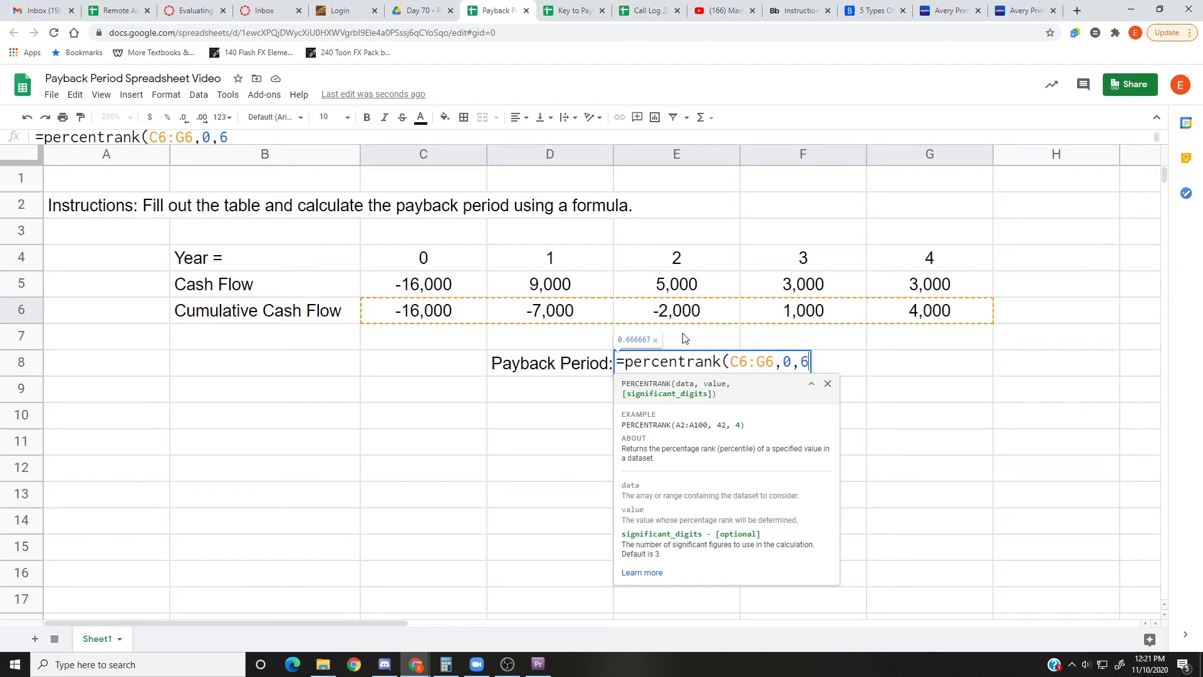
key(BackSpace)
key(BackSpace)
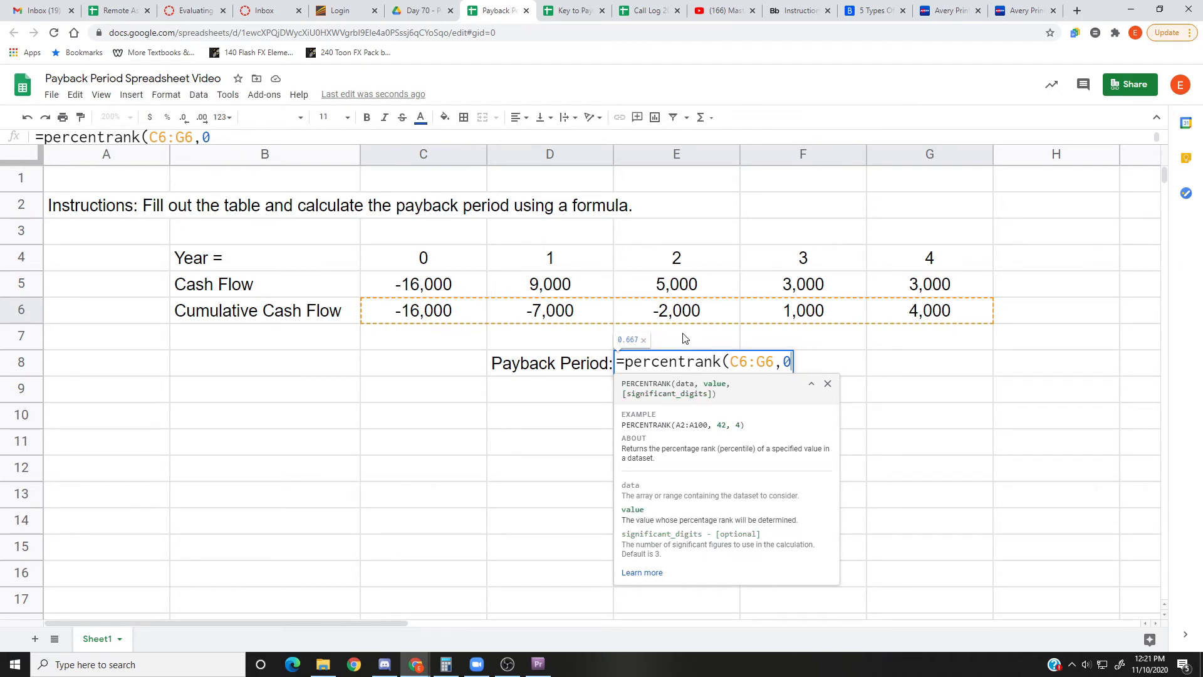
text())
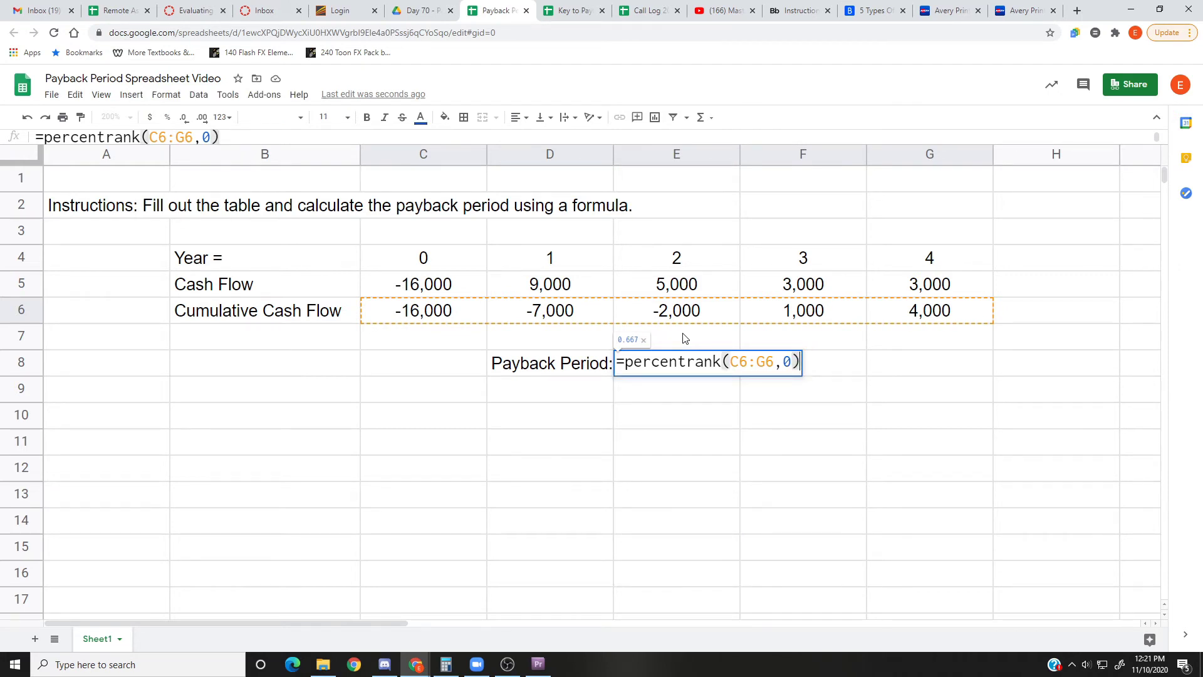
key(BackSpace)
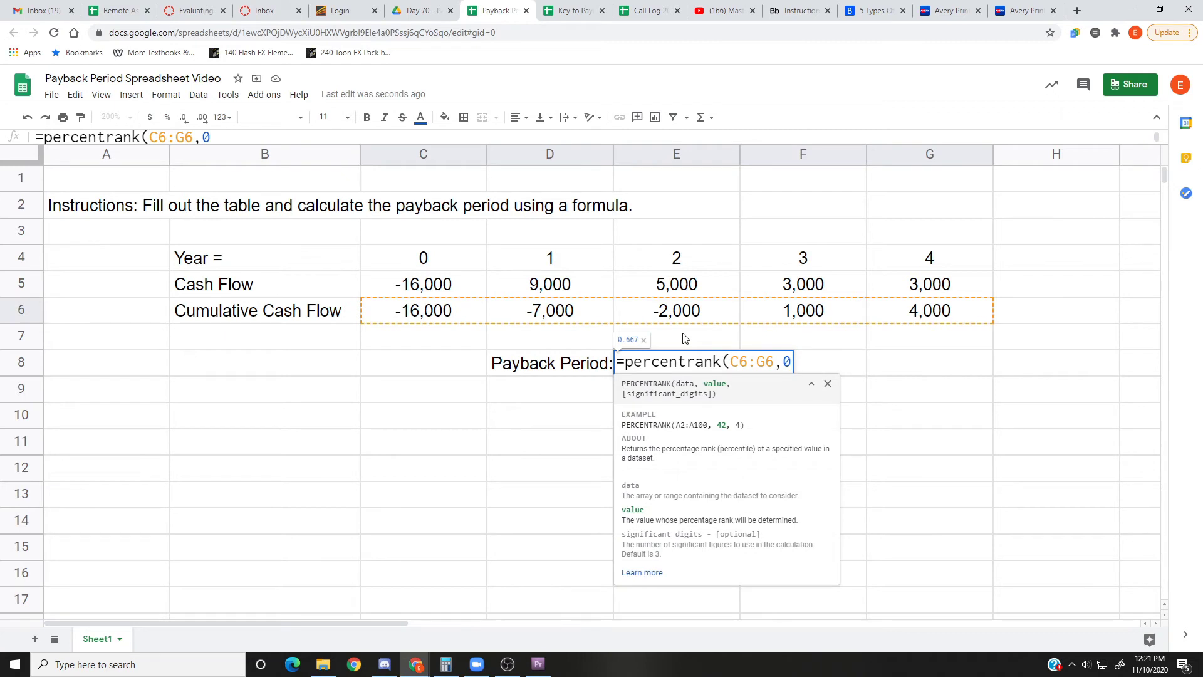
text(,6))
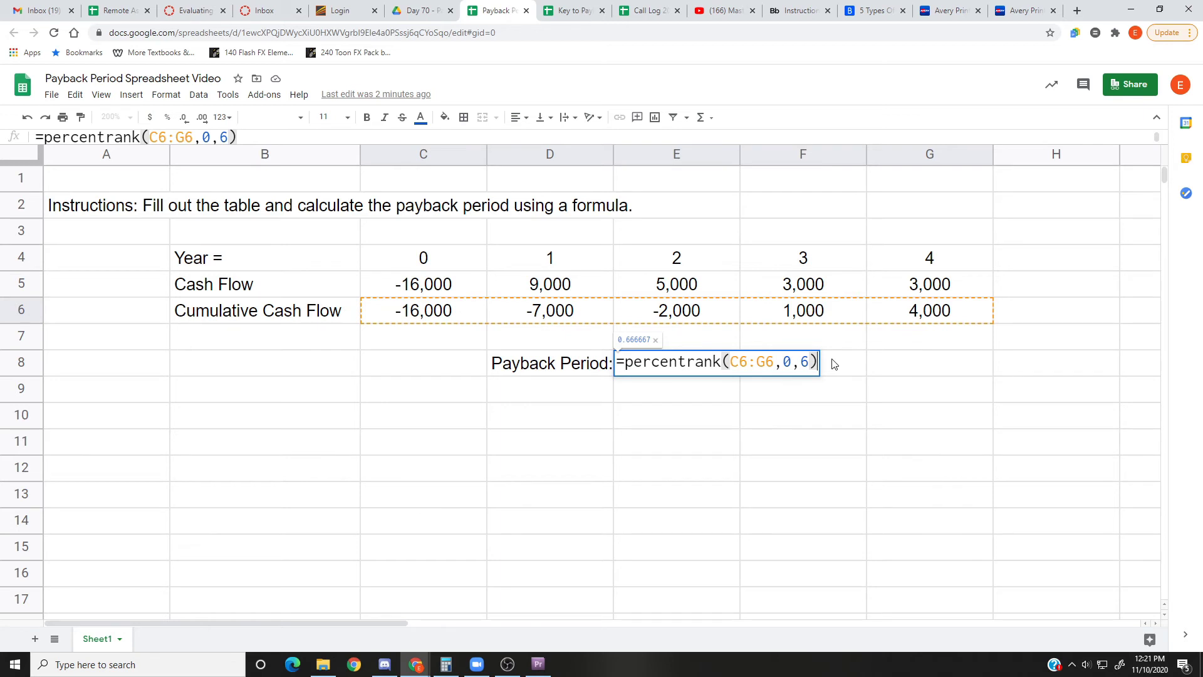
key(Return)
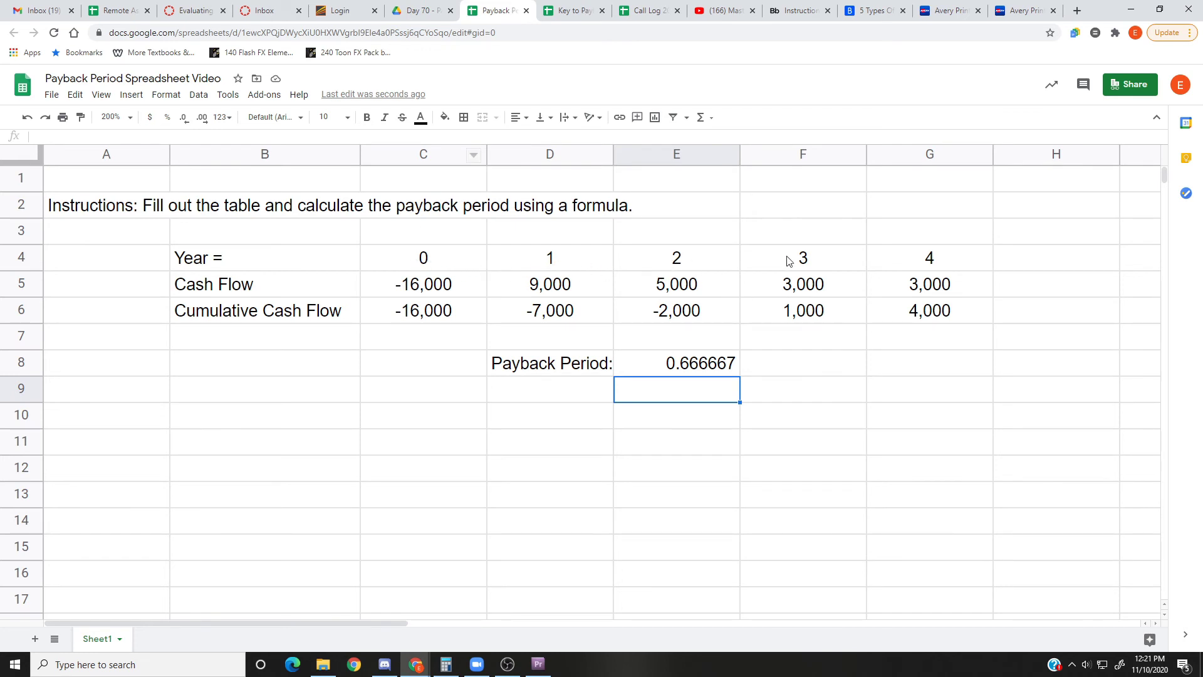
Step: Change E8 to =percentrank(C6:G6,0,6)*G4, giving a 2.666668-year payback
click(720, 374)
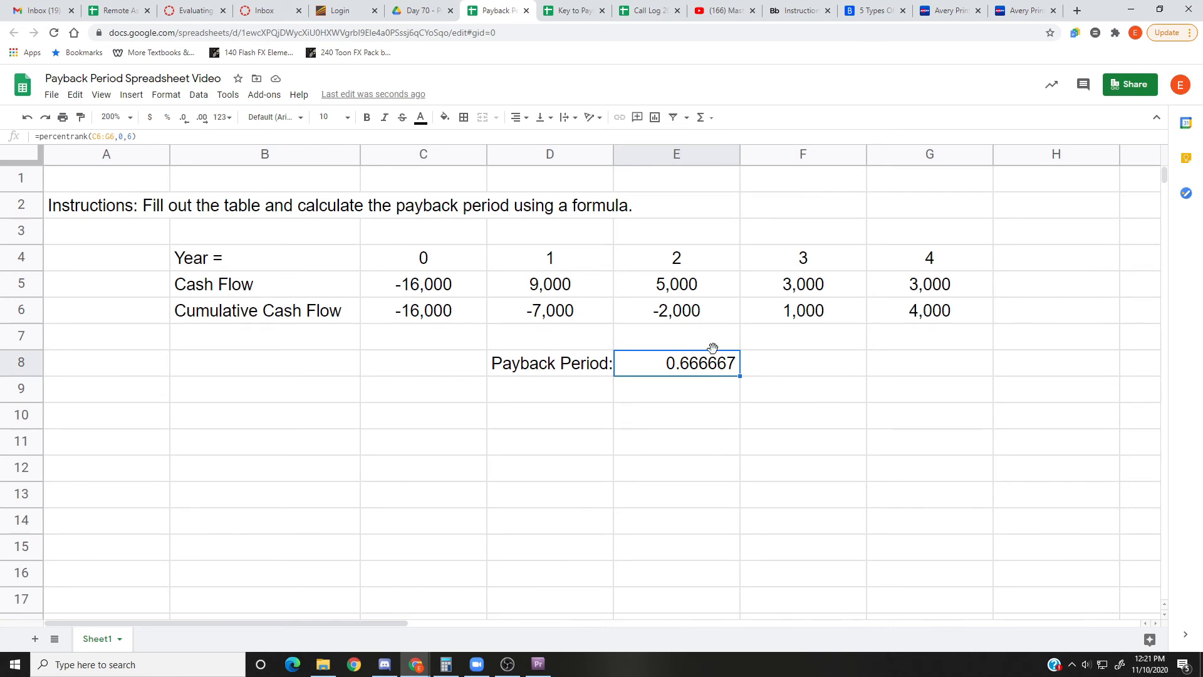
double_click(734, 367)
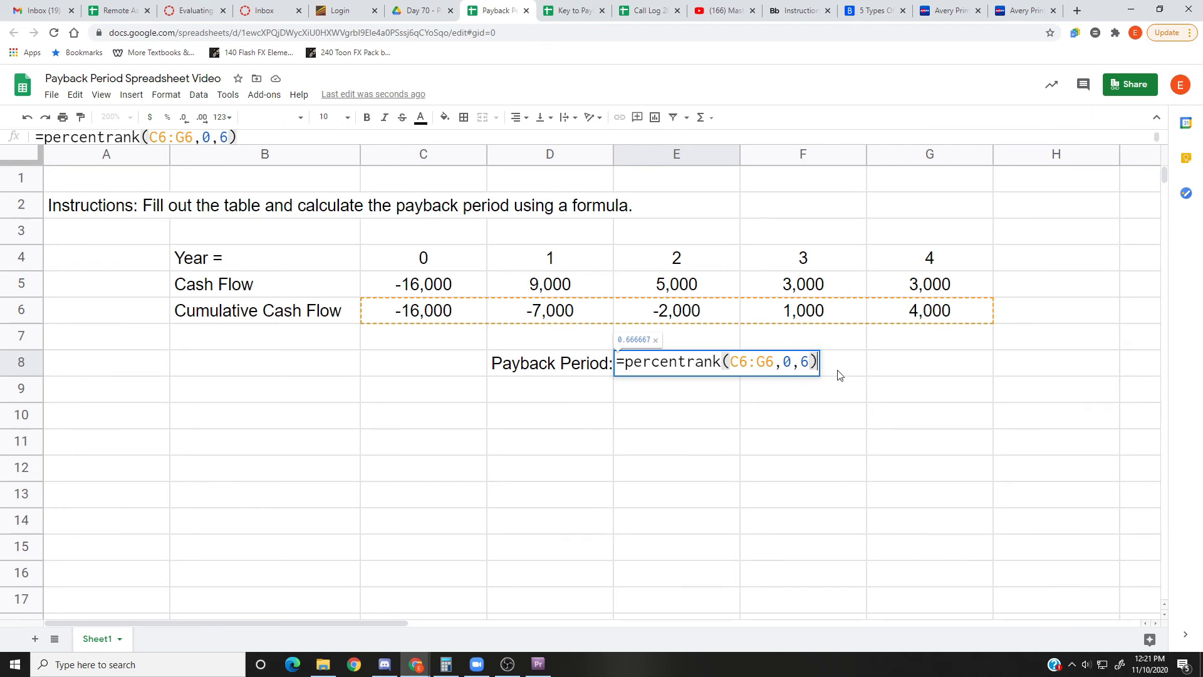
text(*)
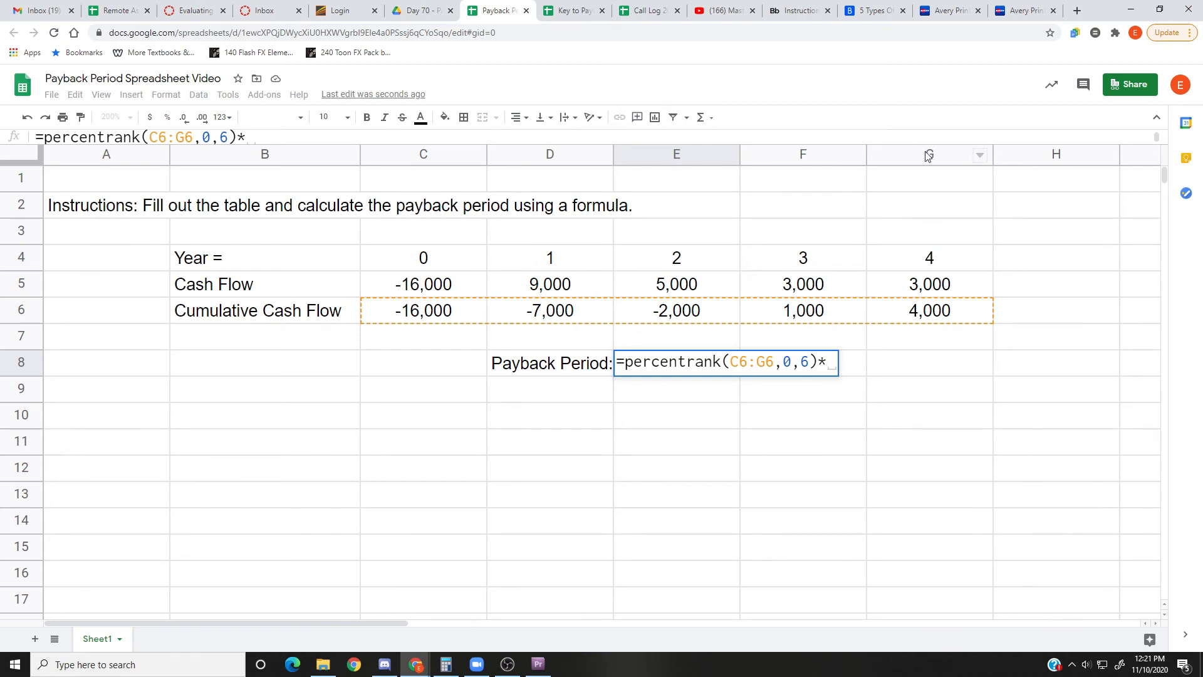
click(923, 264)
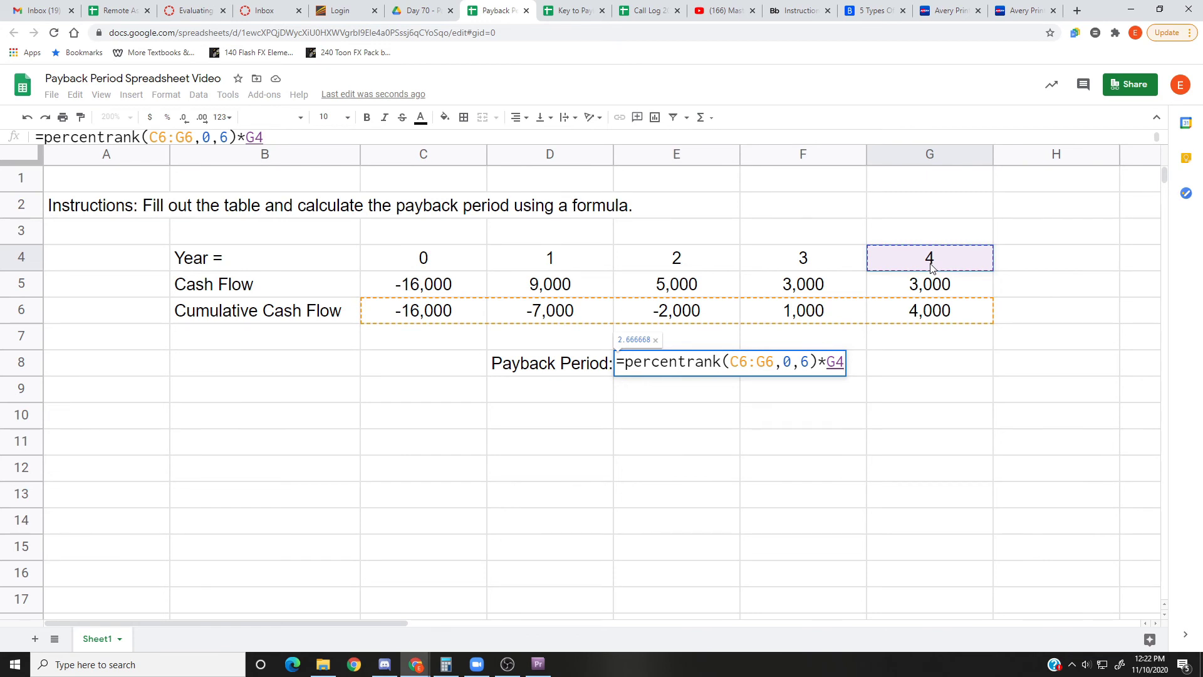
key(Return)
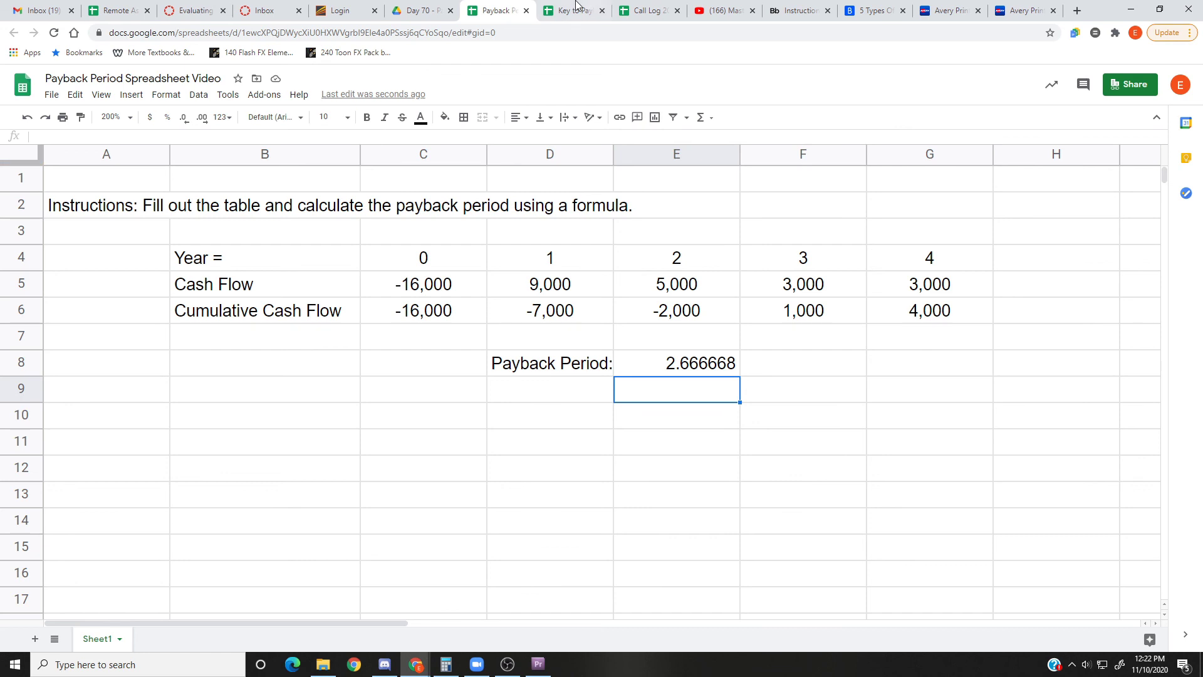
click(567, 11)
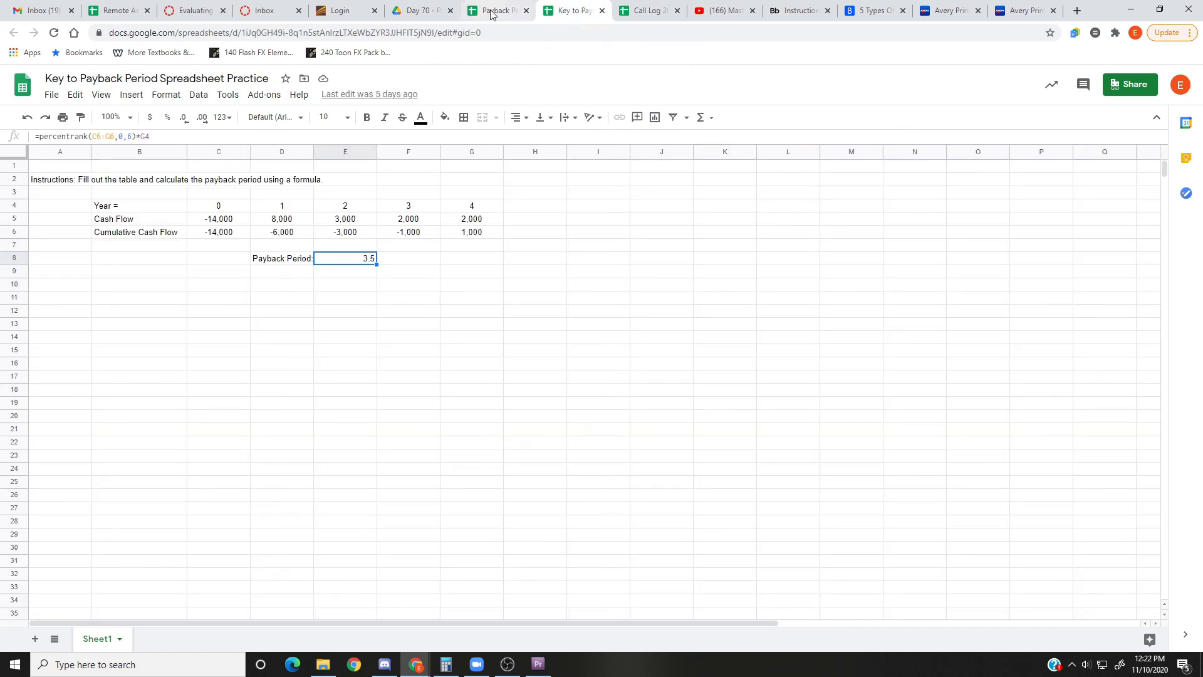
click(492, 11)
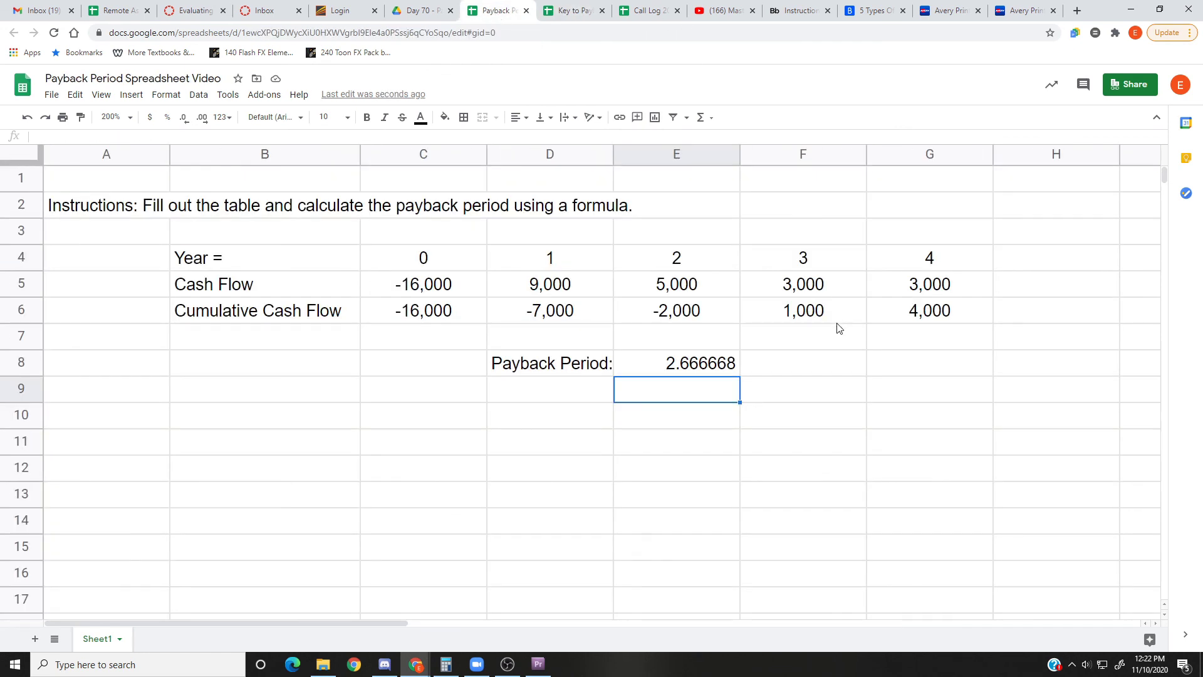